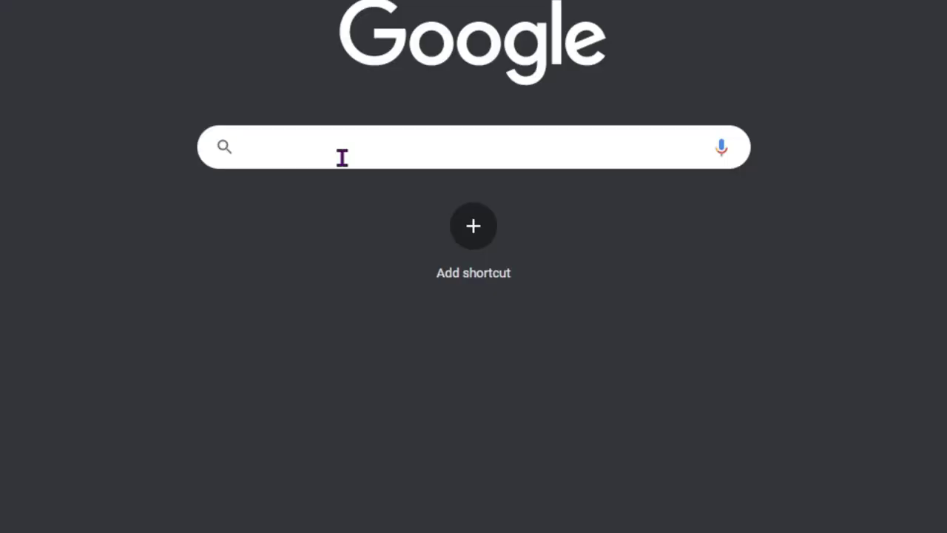
Search Google for "csc locator" and open the VLE Locator - CSC result from registration.csc.gov.in.
left_click(340, 156)
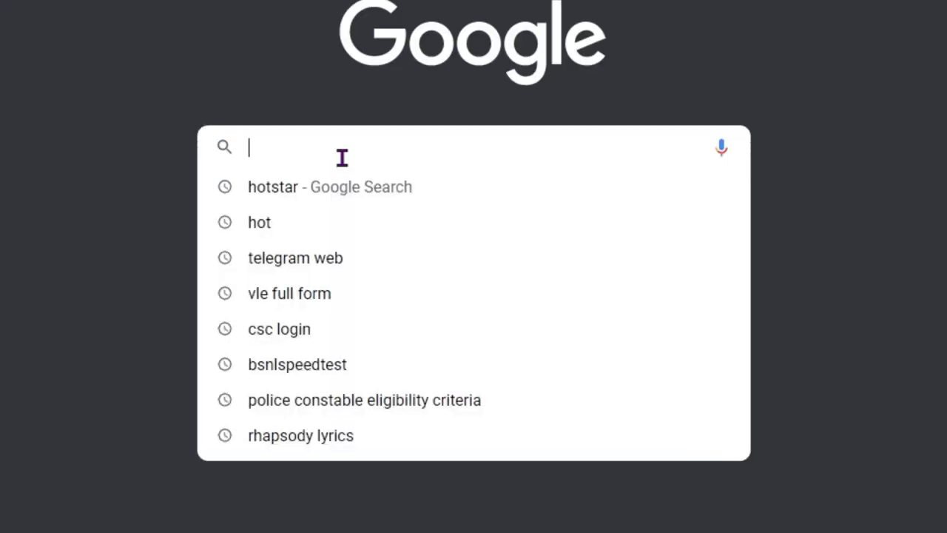
type("csc locator")
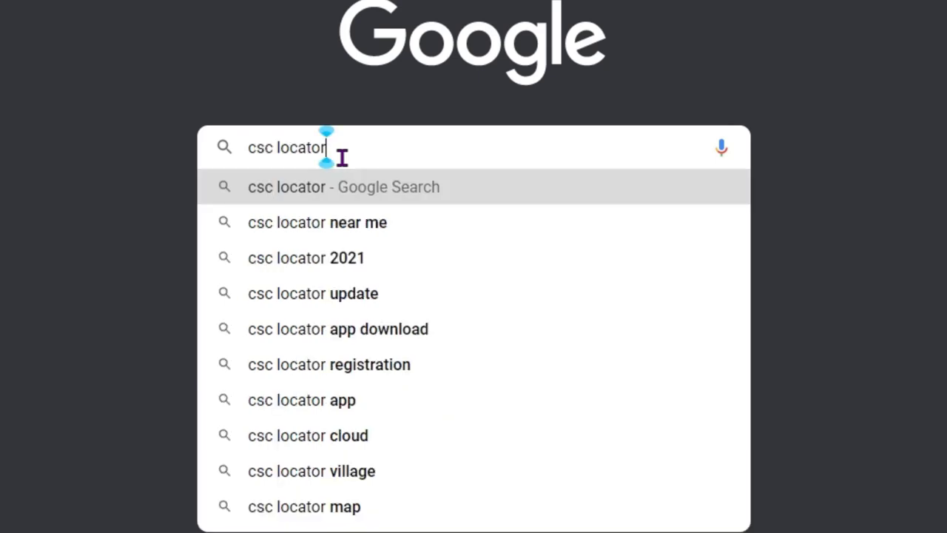
key("Return")
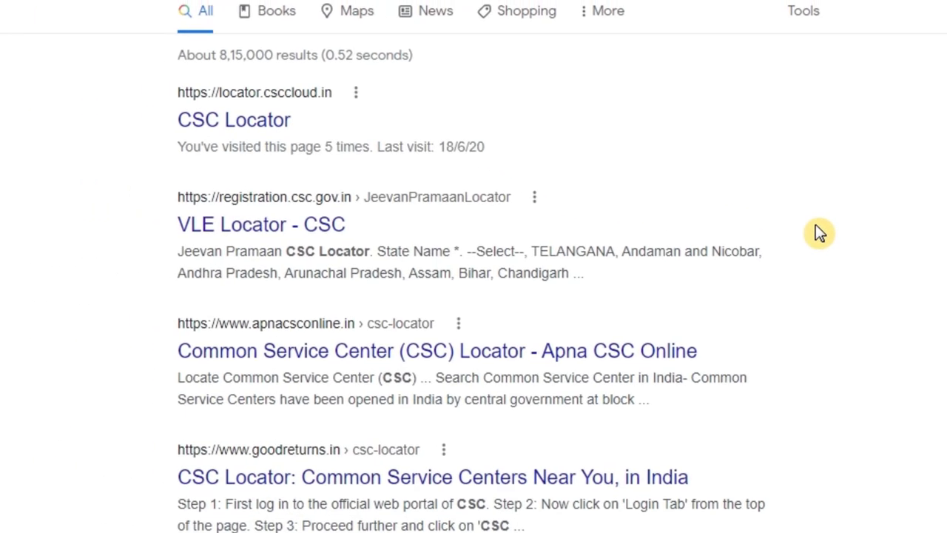
left_click(264, 237)
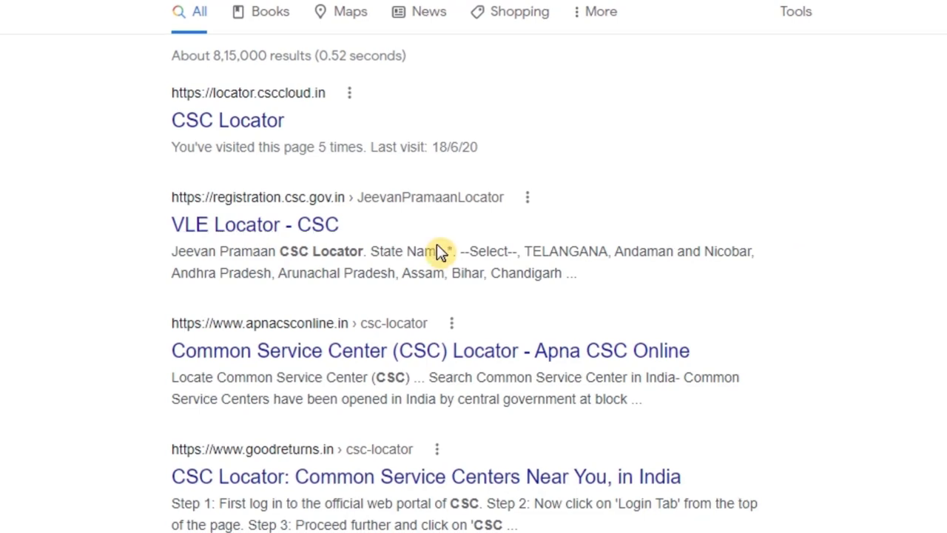
left_click(296, 94)
left_click(296, 224)
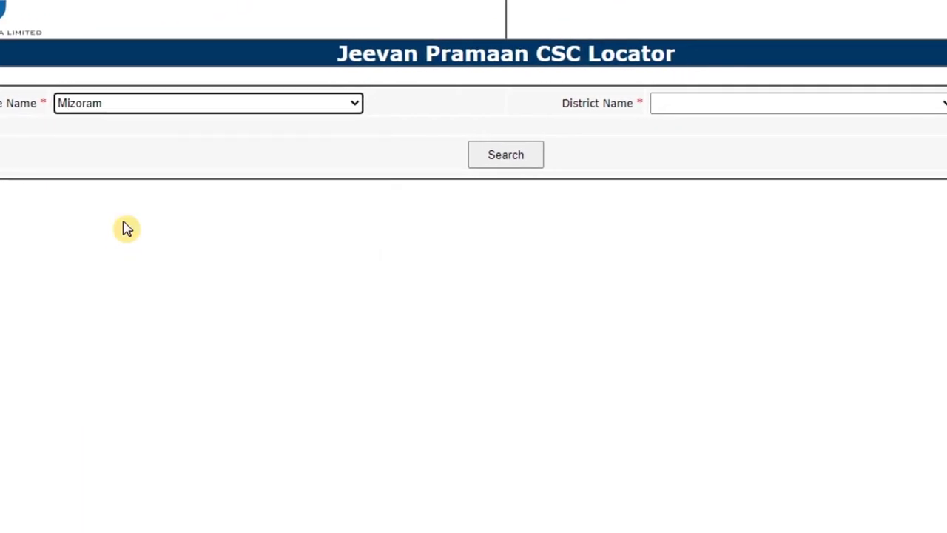
Search the Jeevan Pramaan CSC Locator for centres in the KOLASIB district of Mizoram.
left_click(932, 94)
left_click(720, 151)
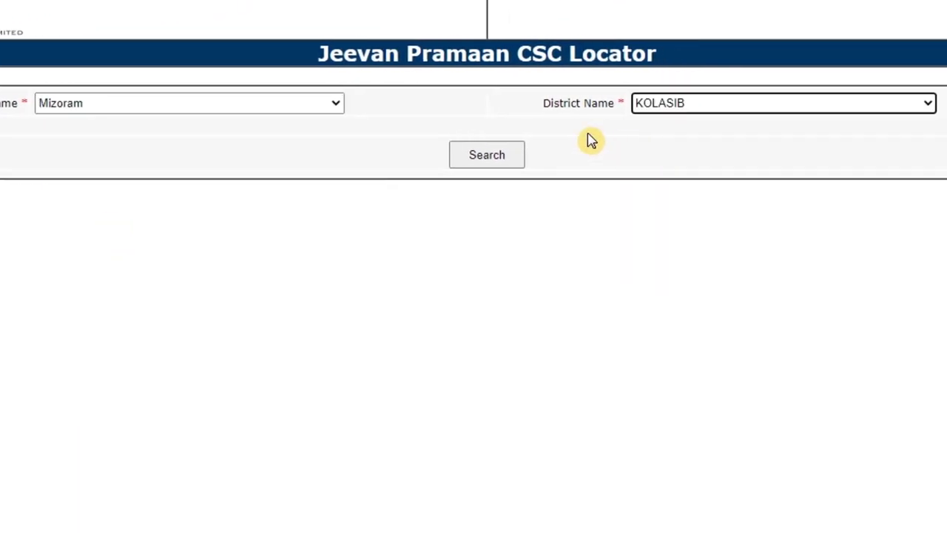
left_click(486, 156)
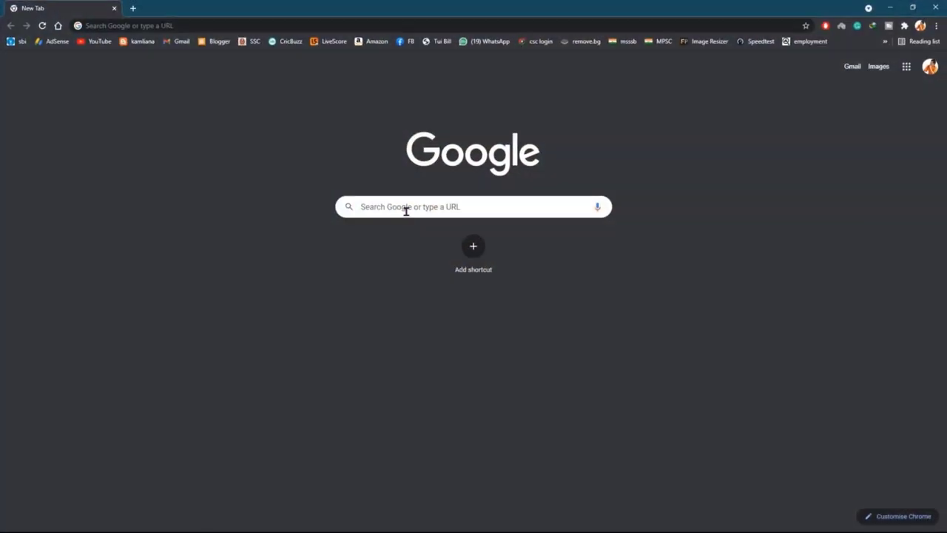
Search Google for "e-district mizoram" and open the e-District Login Page result.
left_click(406, 210)
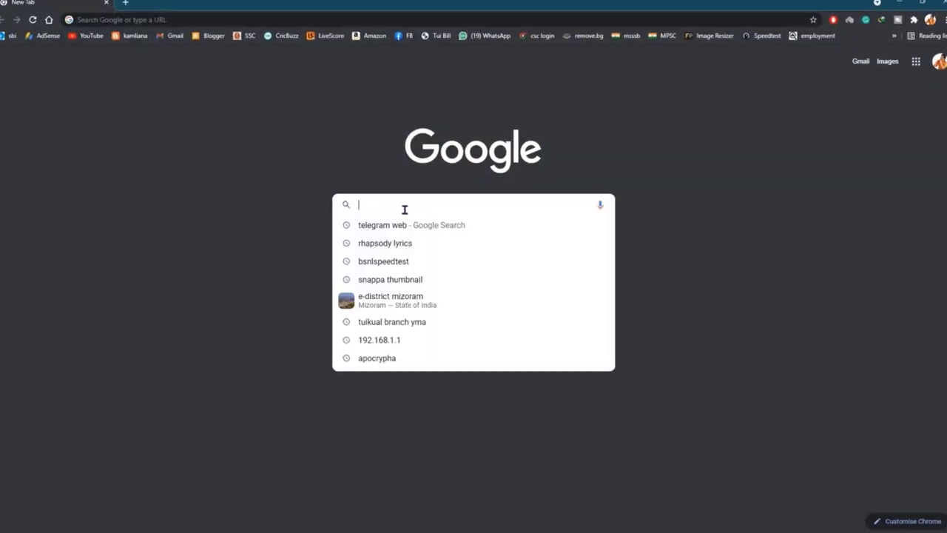
type("e-district mizoram")
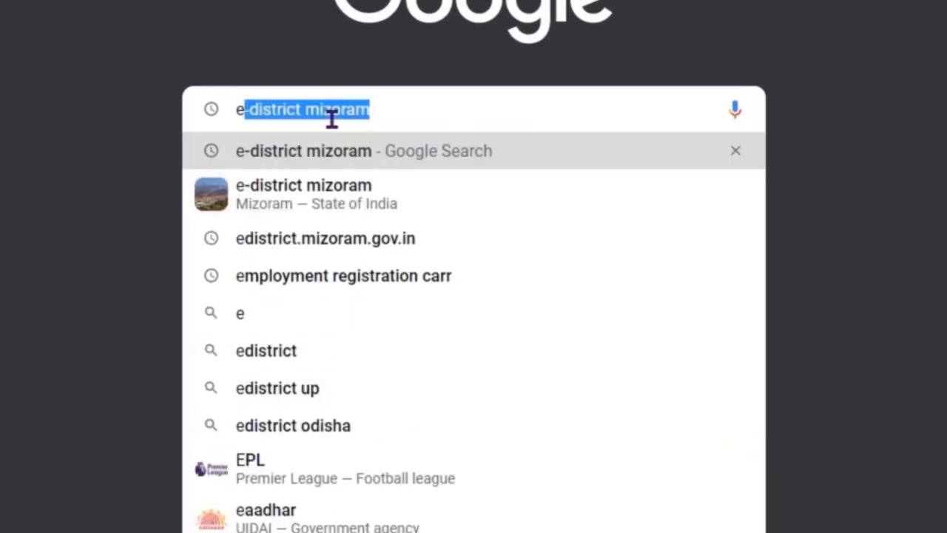
left_click(323, 154)
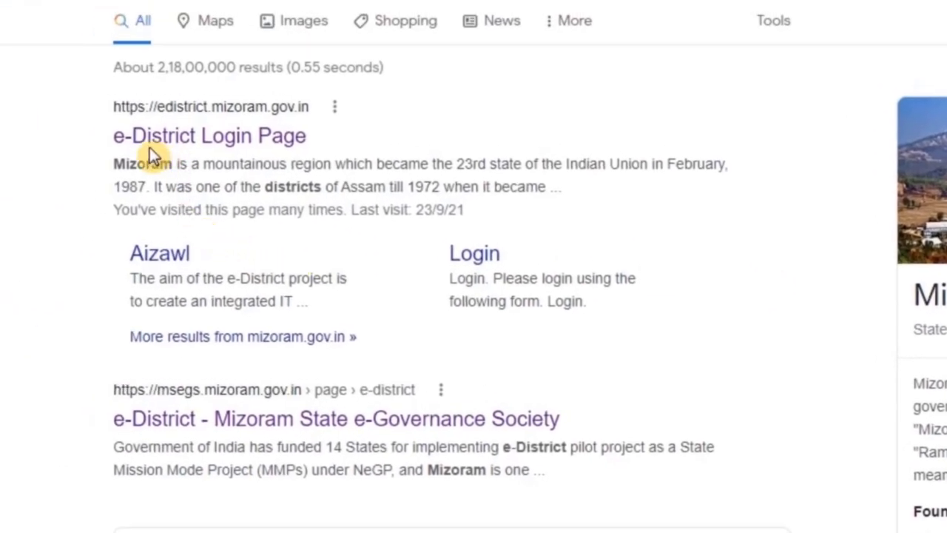
left_click(212, 148)
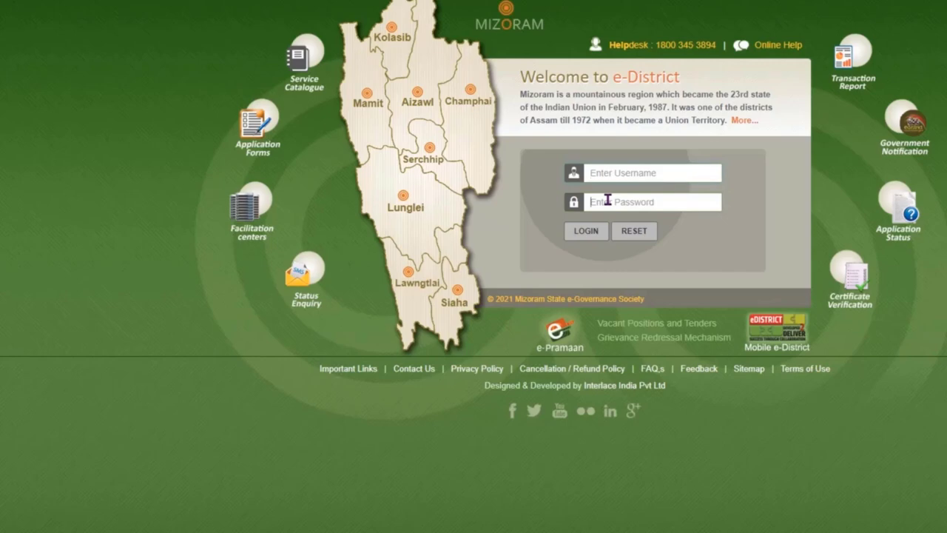
Log in to the Mizoram e-District portal with the account username and password.
left_click(606, 201)
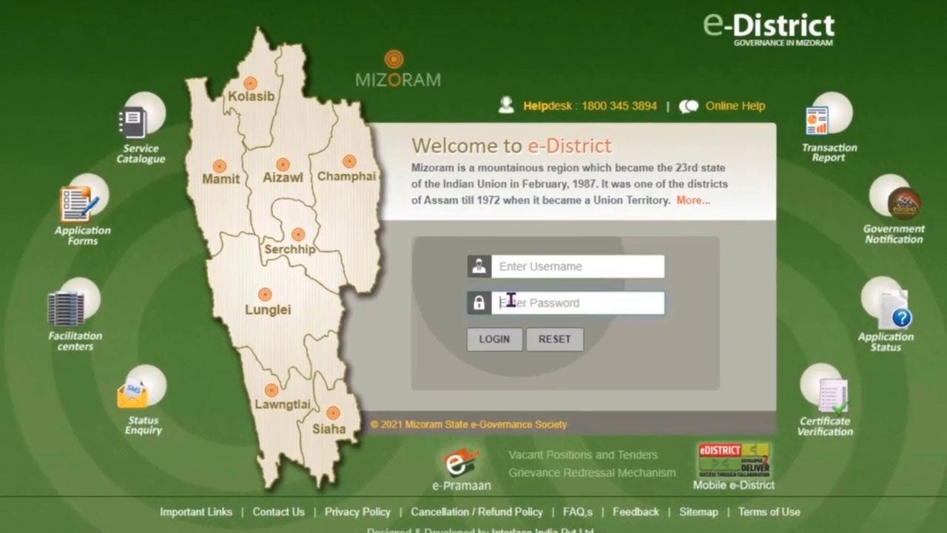
left_click(513, 266)
left_click(498, 303)
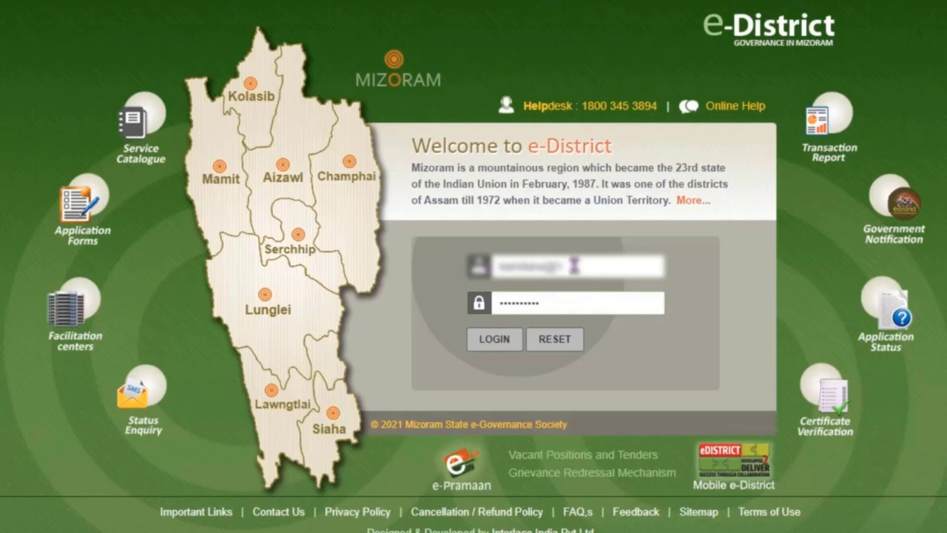
left_click(494, 340)
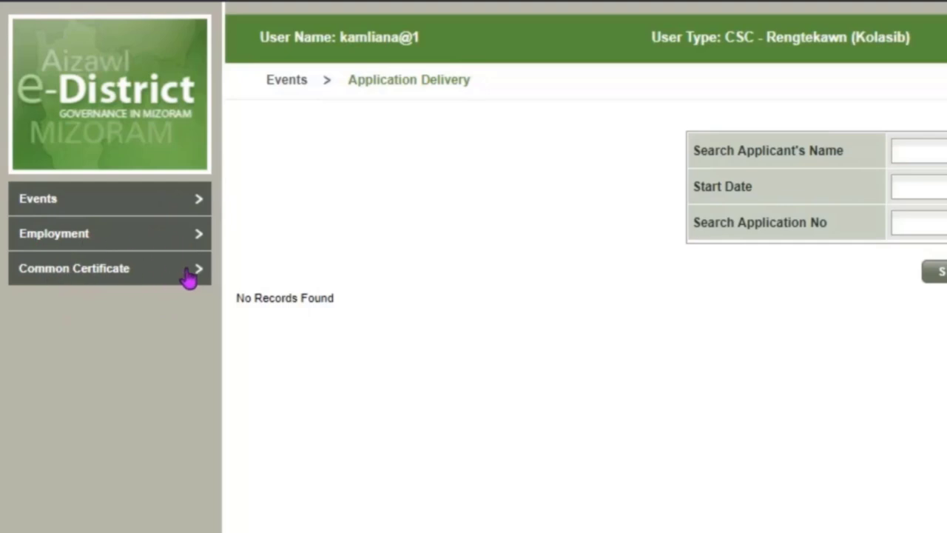
Examine which services are offered under Events, Employment and Common Certificate.
left_click(189, 210)
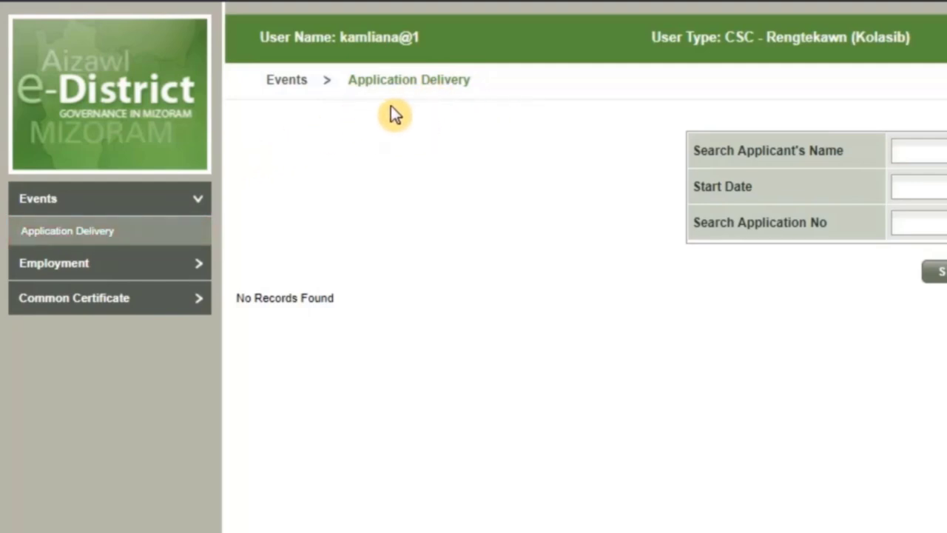
left_click(95, 228)
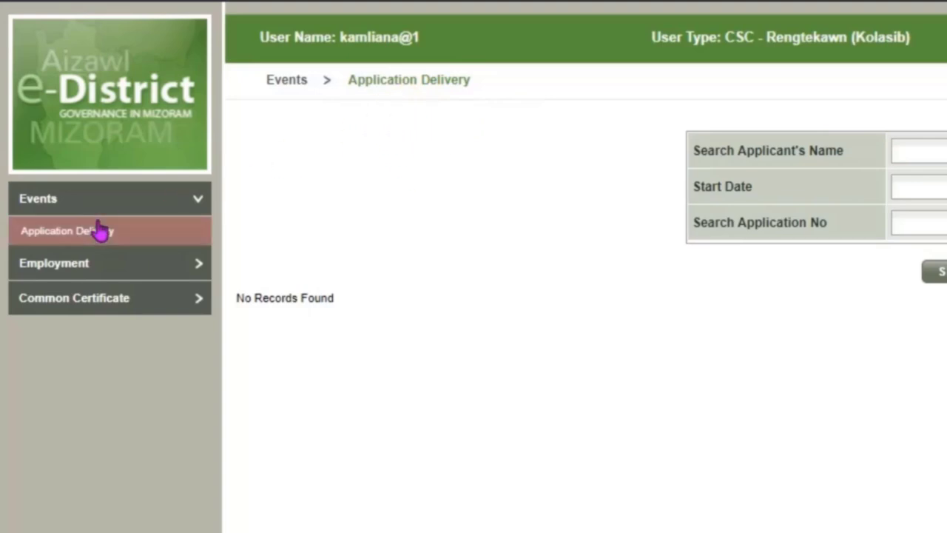
left_click(202, 200)
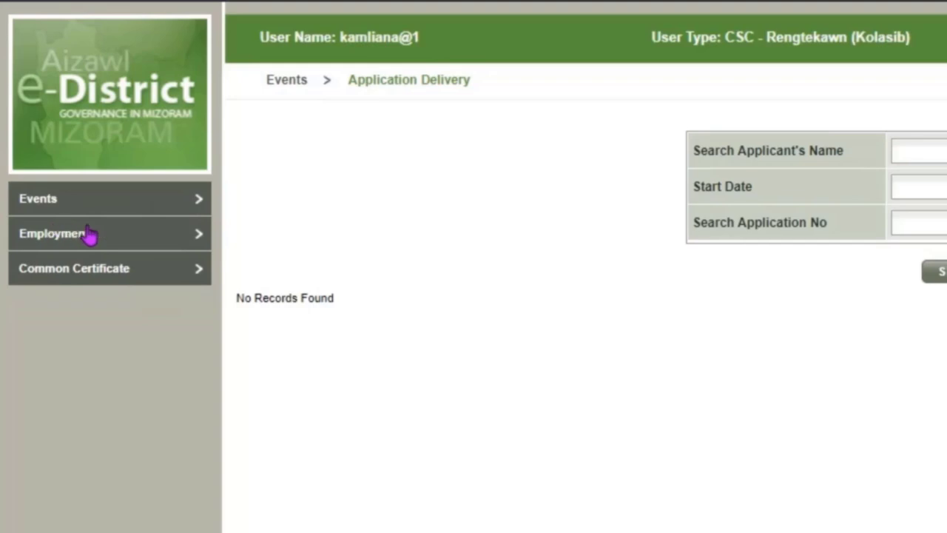
left_click(194, 235)
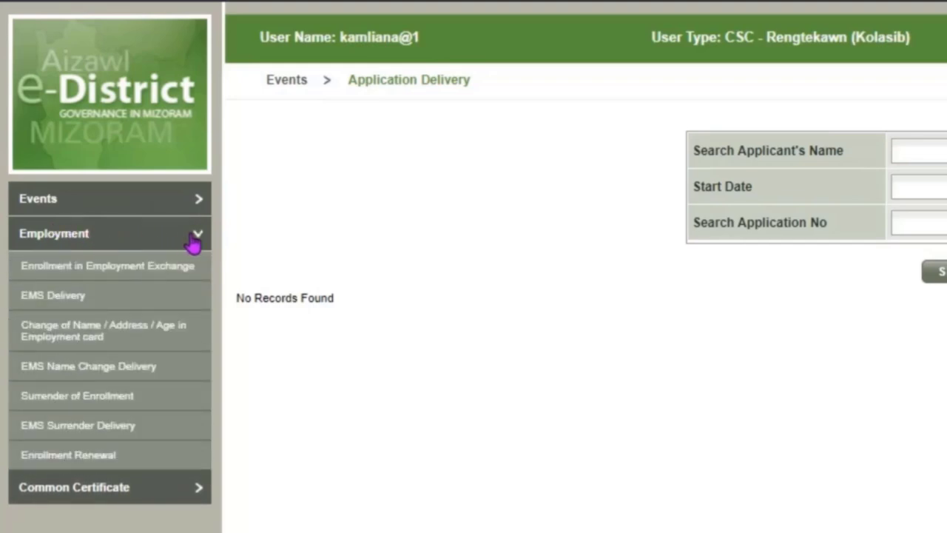
left_click(195, 239)
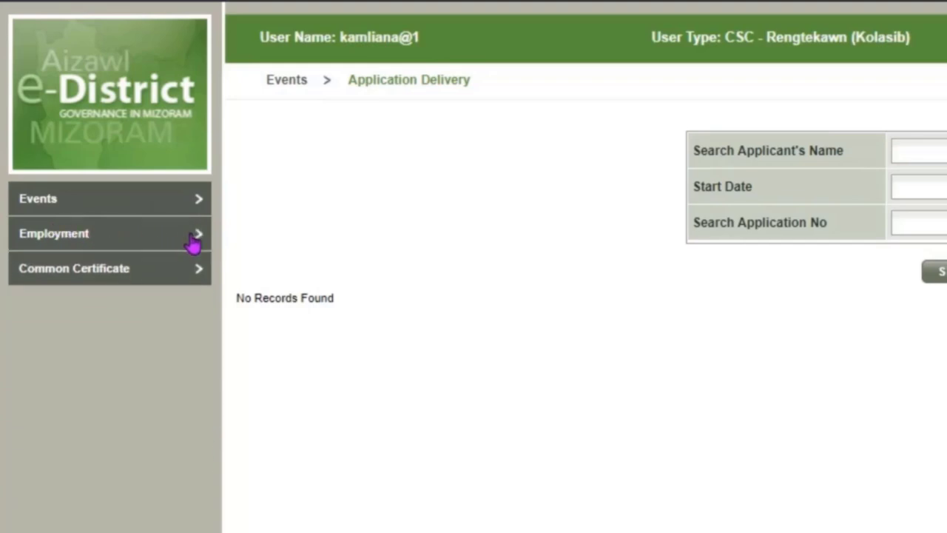
left_click(195, 276)
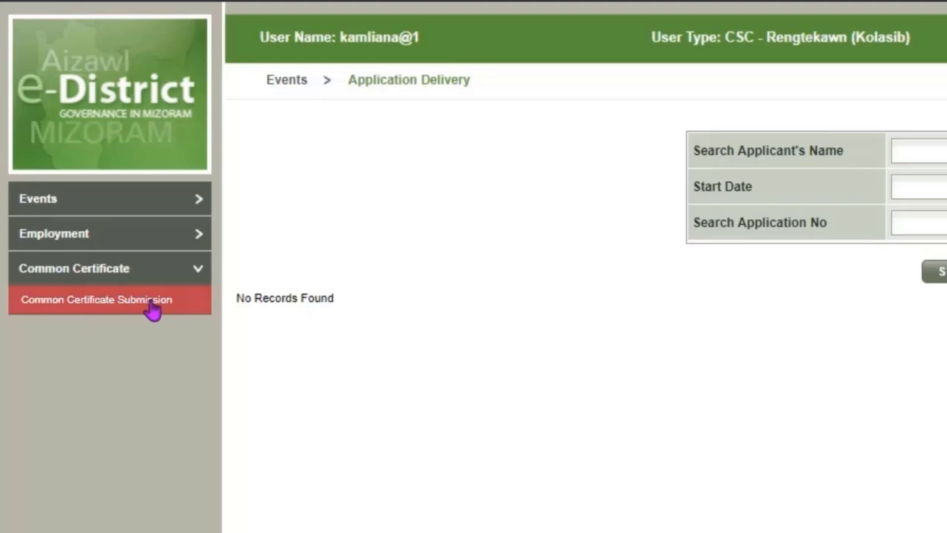
Open the Enrollment in Employment Exchange submission form and set the registration category to HSSLC.
left_click(194, 243)
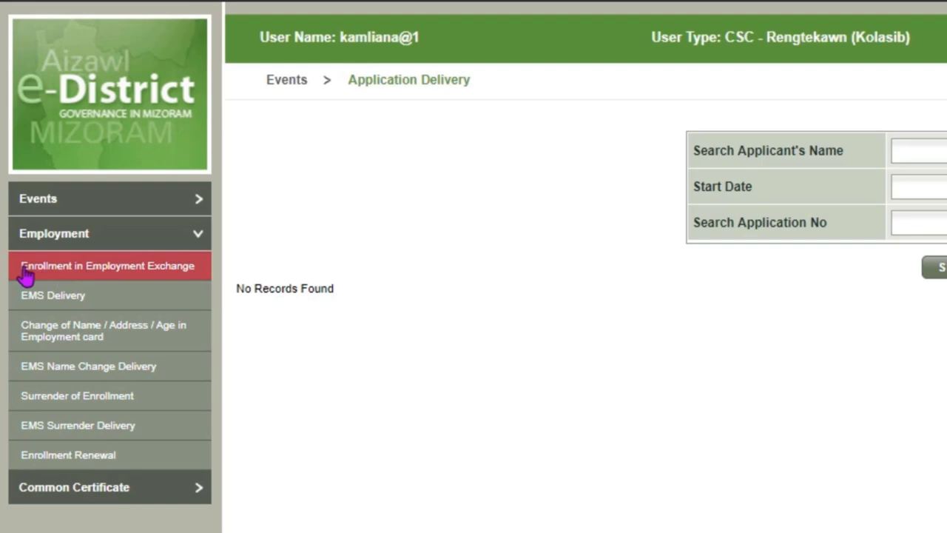
left_click(160, 273)
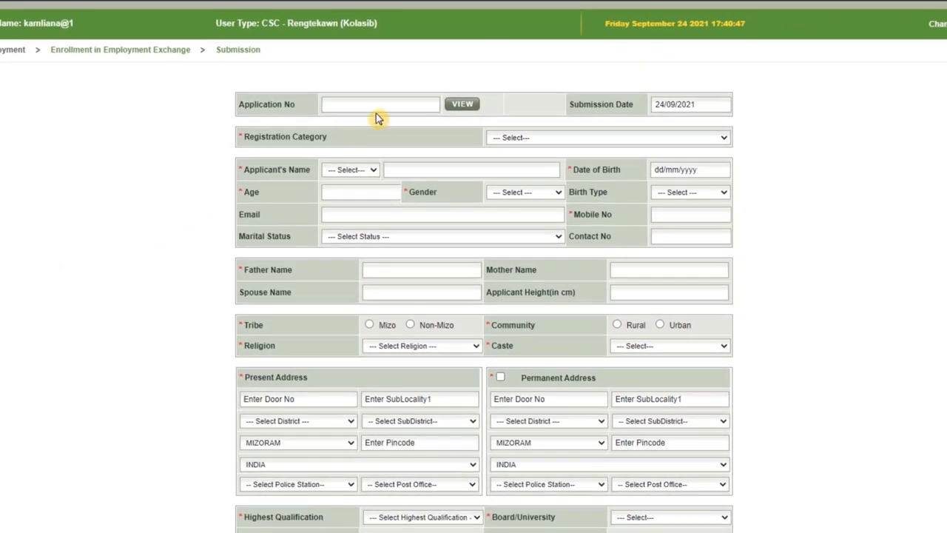
left_click(790, 158)
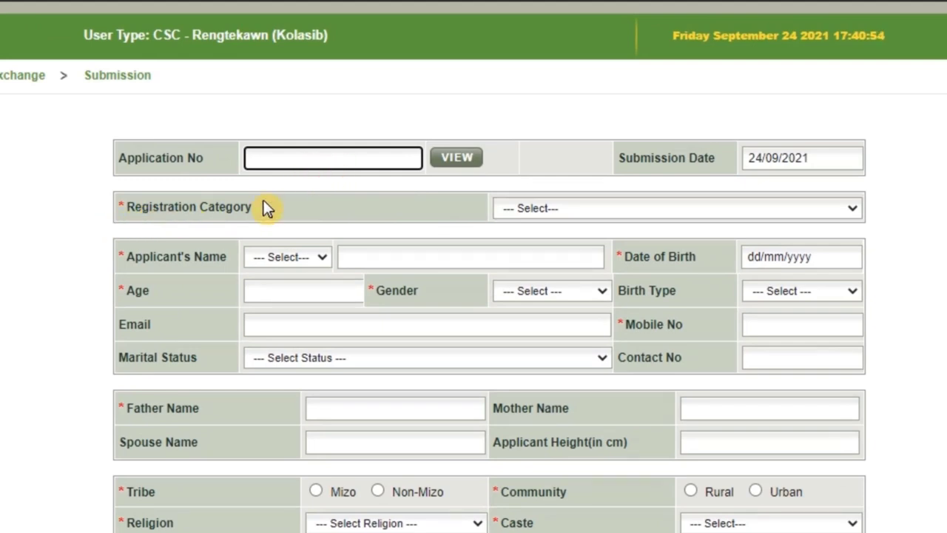
left_click(571, 208)
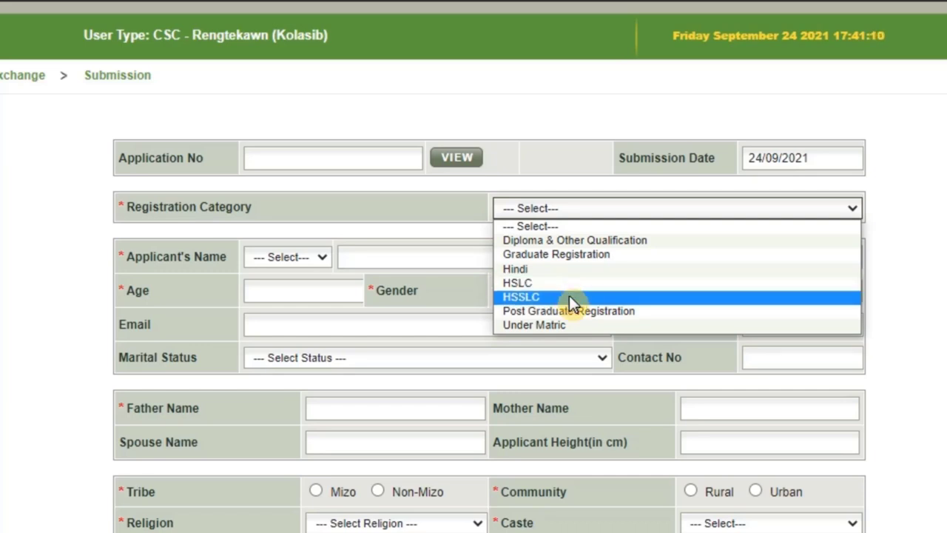
left_click(540, 295)
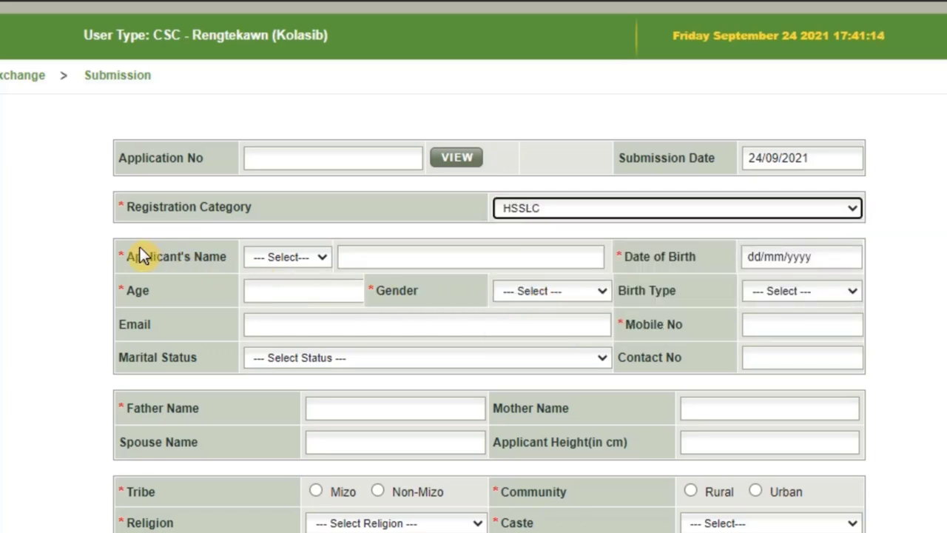
Set the applicant's title to Mrs. and enter the applicant's full name.
left_click(301, 256)
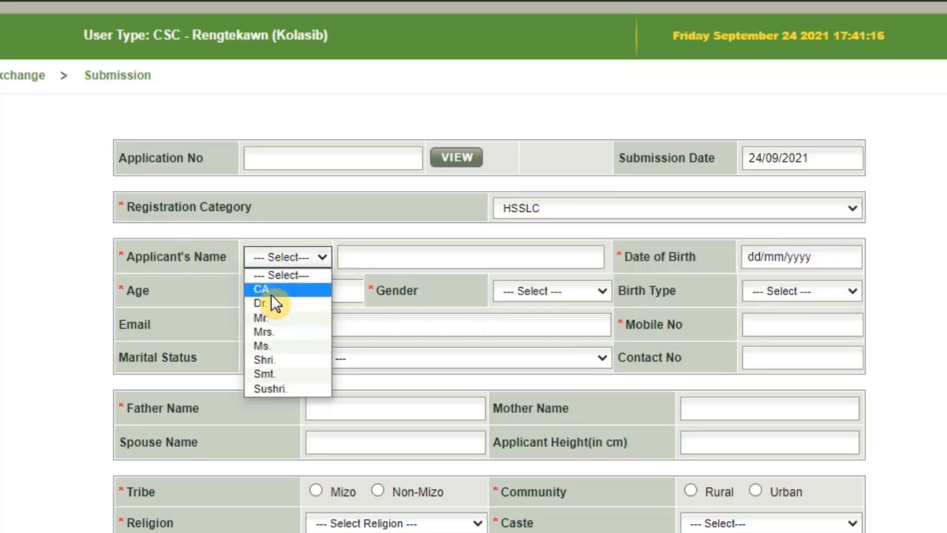
left_click(272, 335)
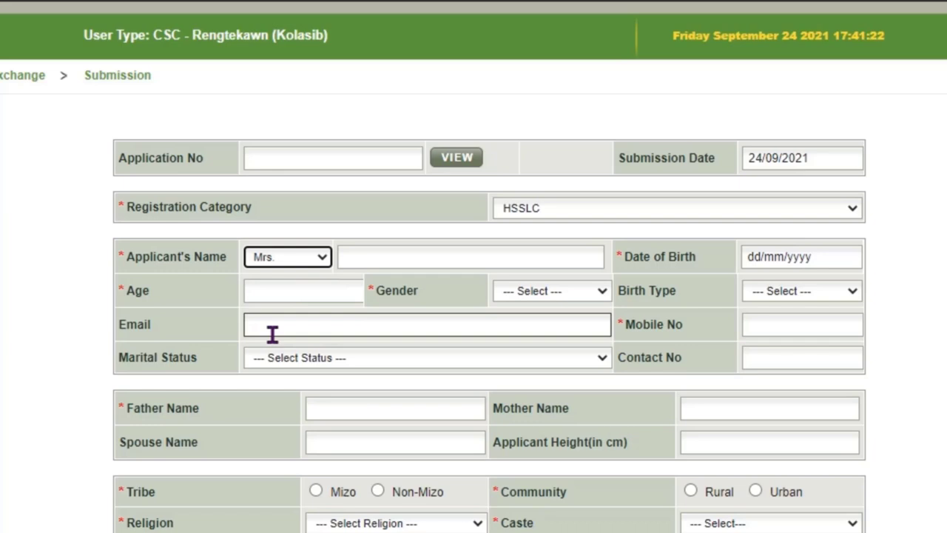
left_click(537, 260)
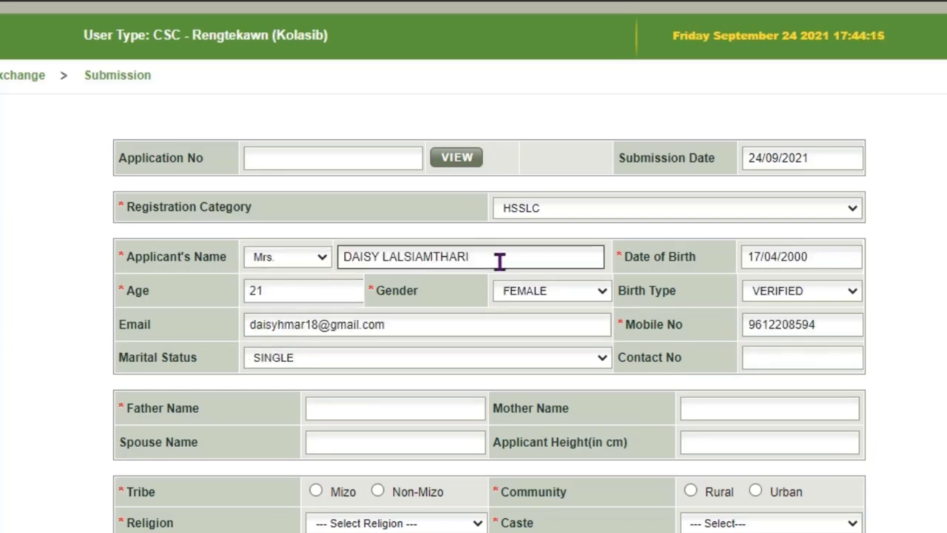
left_click(500, 259)
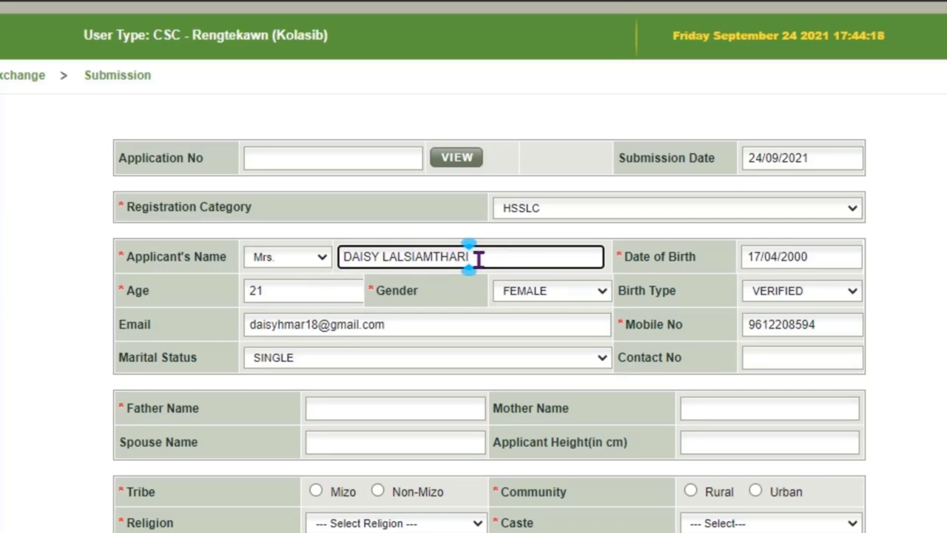
Enter the applicant's date of birth and an age of 21.
left_click(770, 257)
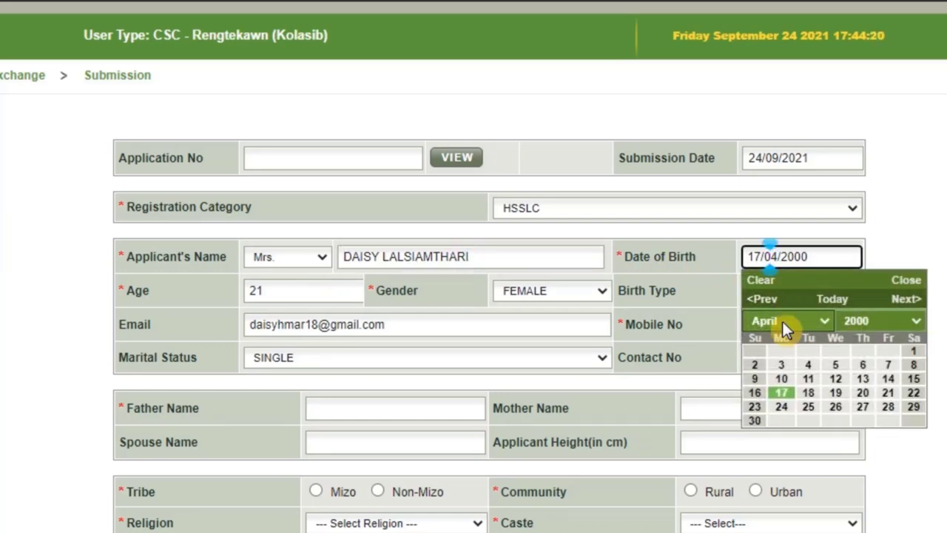
left_click(781, 393)
left_click(271, 289)
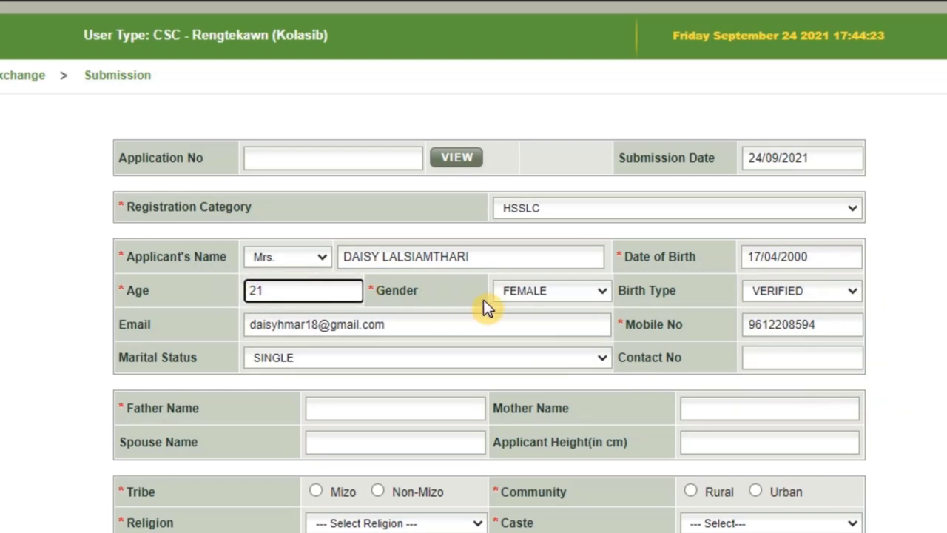
Set the applicant's gender to FEMALE and the birth type to VERIFIED.
left_click(540, 288)
left_click(545, 337)
left_click(795, 295)
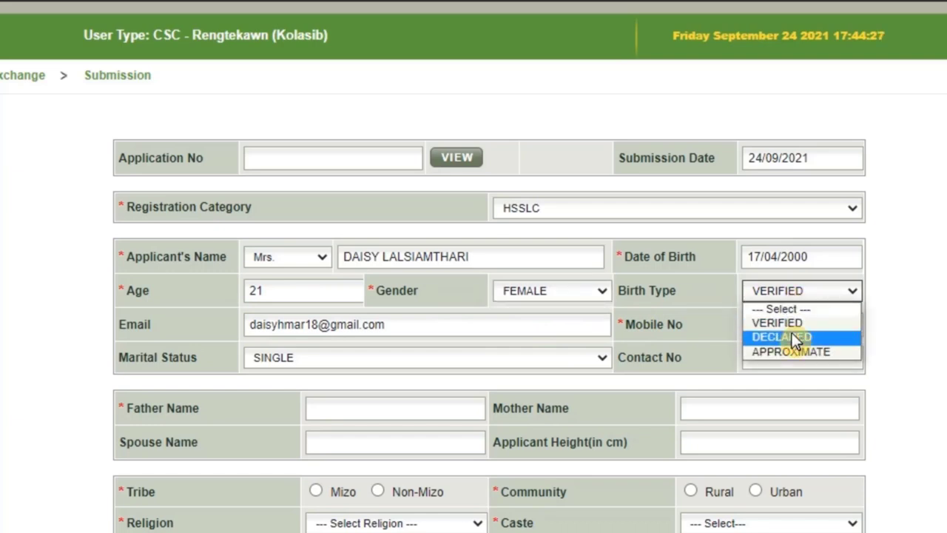
left_click(794, 323)
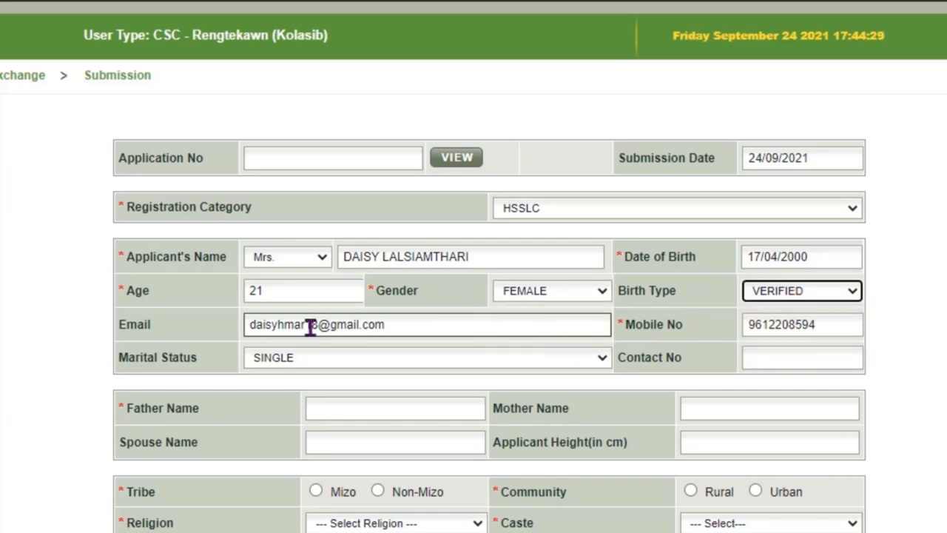
Review the prefilled email and mobile number, and set the applicant's marital status to SINGLE.
left_click(386, 326)
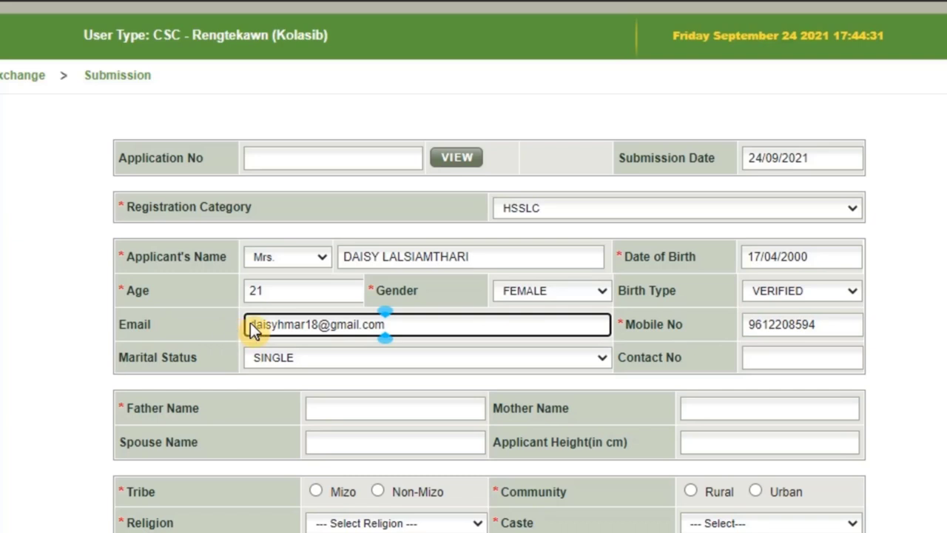
left_click(817, 326)
left_click(293, 358)
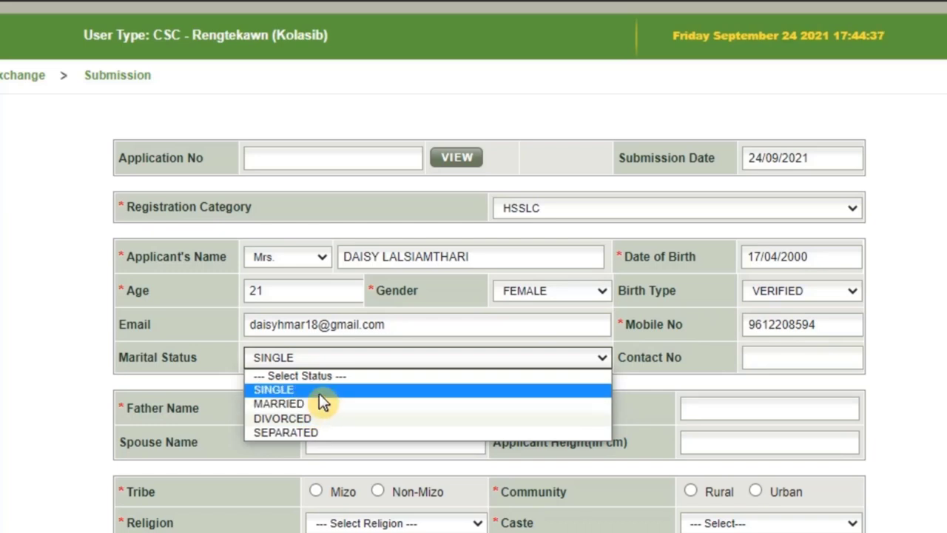
left_click(319, 390)
left_click(770, 361)
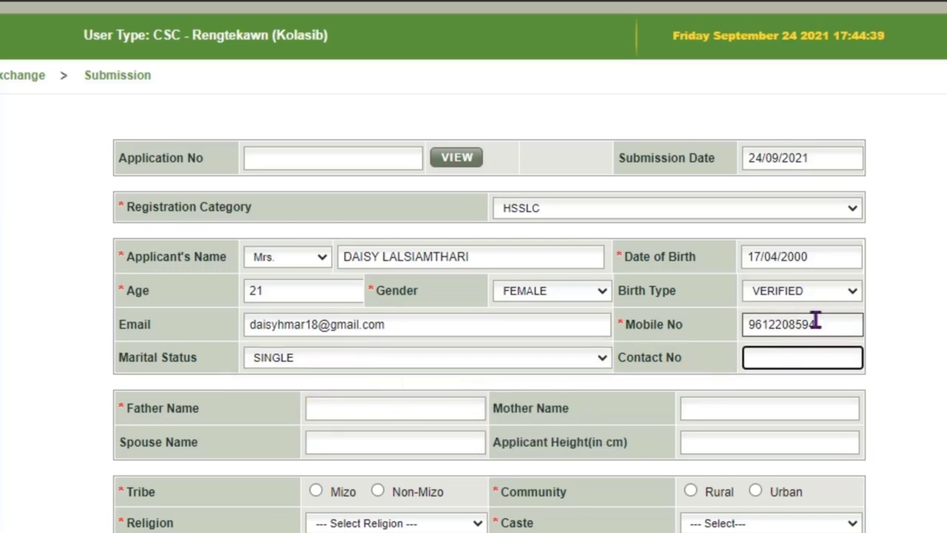
Enter the father's name and leave the mother's name blank.
left_click(337, 413)
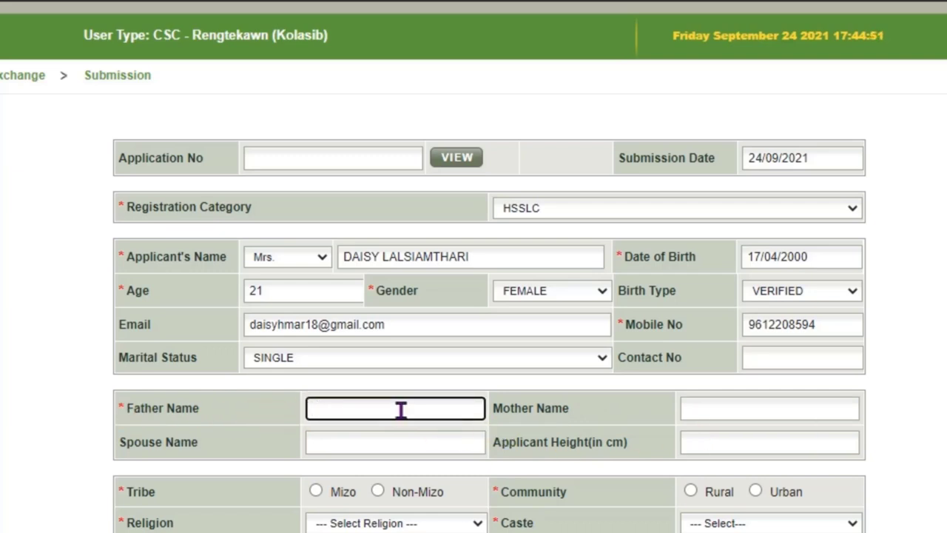
type("DOTHANGA")
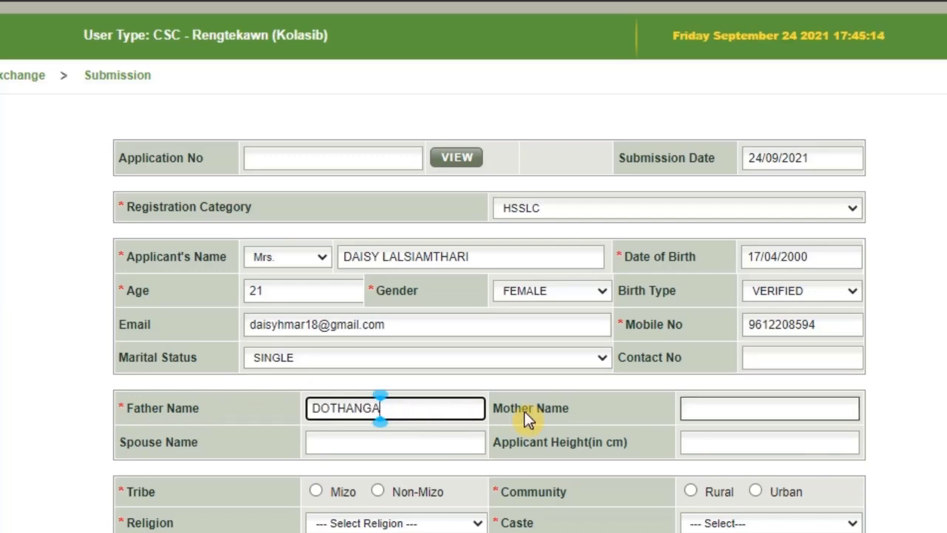
left_click(685, 405)
left_click(687, 404)
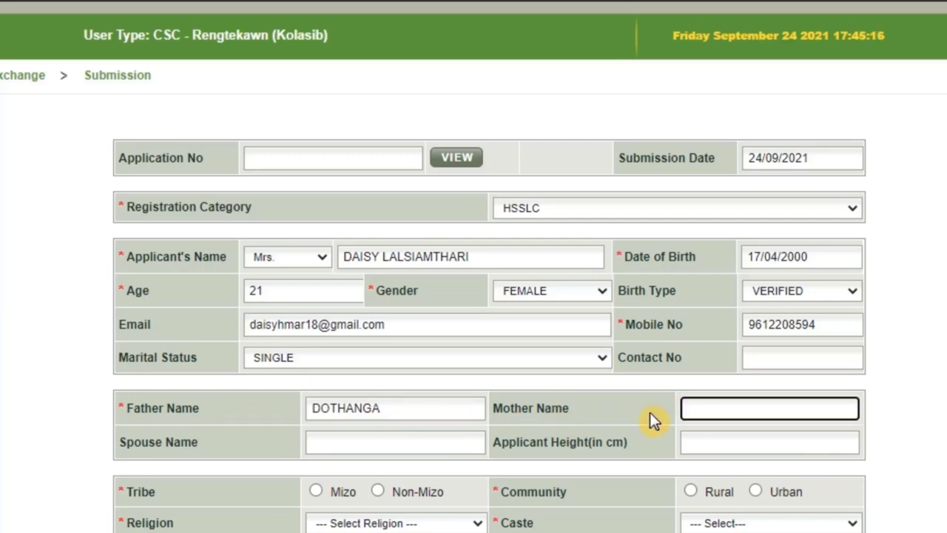
Set the applicant's tribe to Mizo and the community to Rural.
scroll(115, 483, "down", 3)
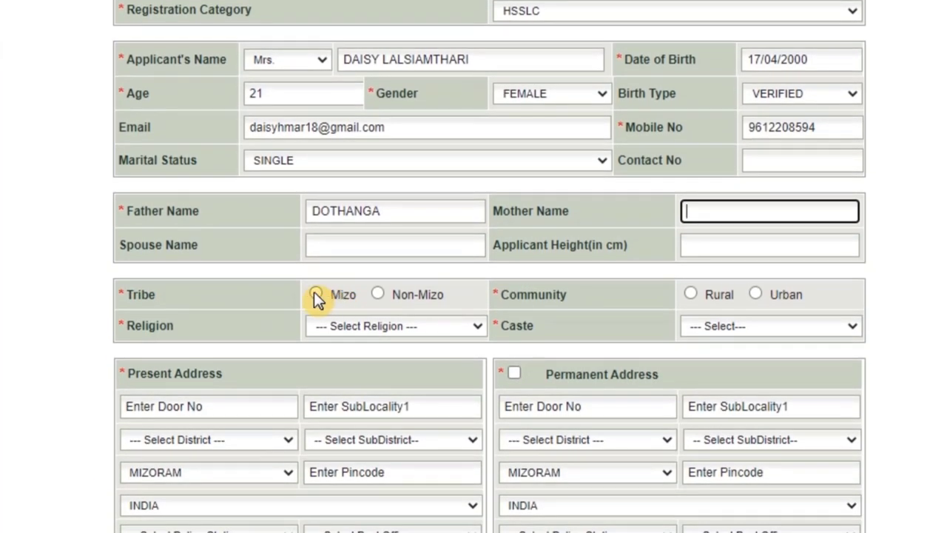
left_click(316, 299)
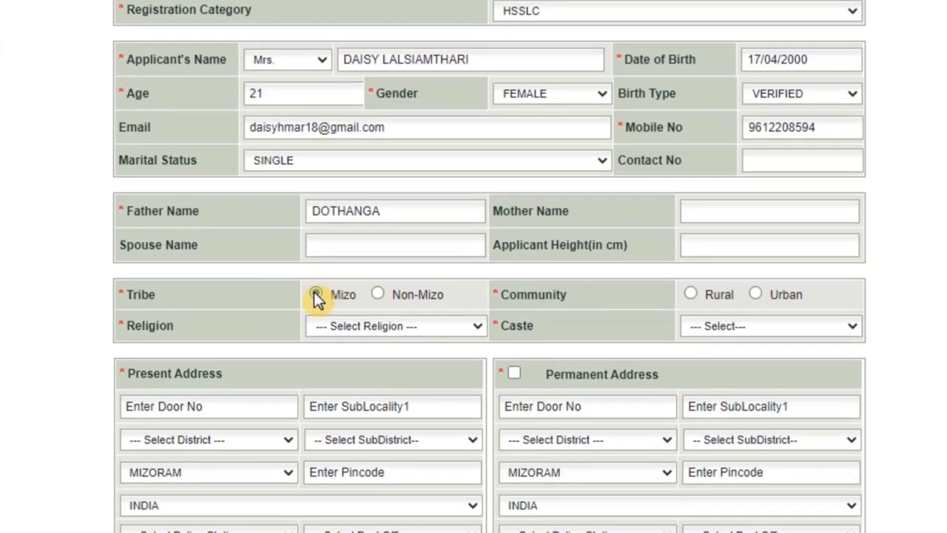
left_click(382, 294)
left_click(315, 296)
left_click(752, 295)
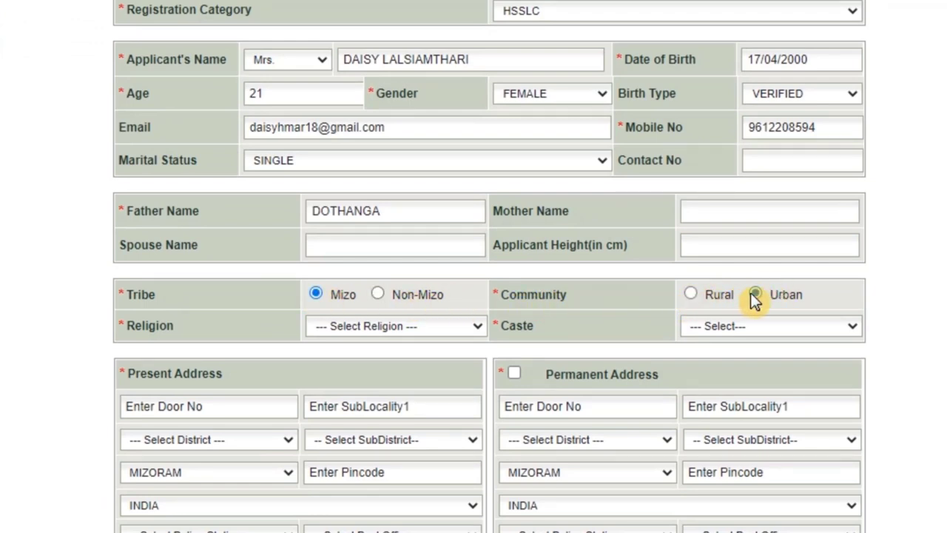
left_click(691, 294)
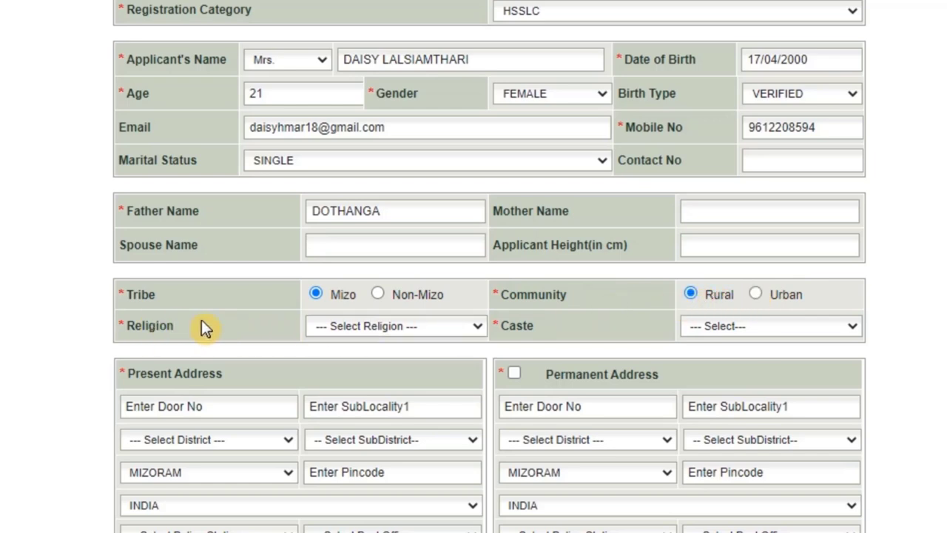
Set the applicant's religion to Christianity and the caste to ST.
left_click(406, 327)
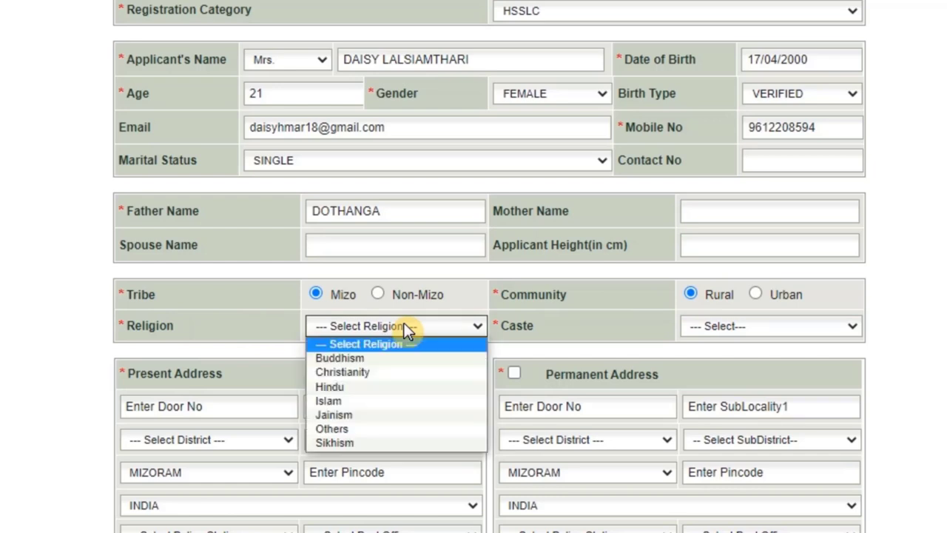
left_click(384, 373)
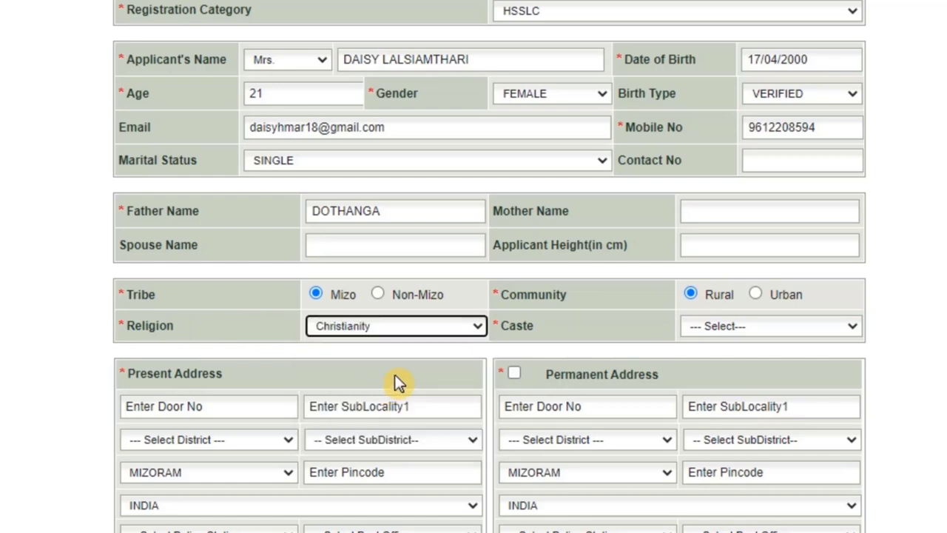
left_click(699, 328)
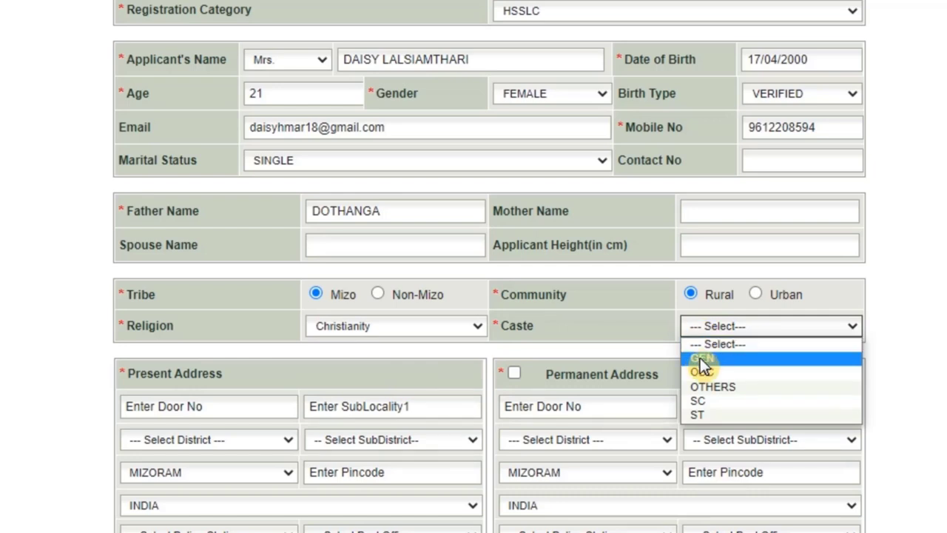
left_click(707, 416)
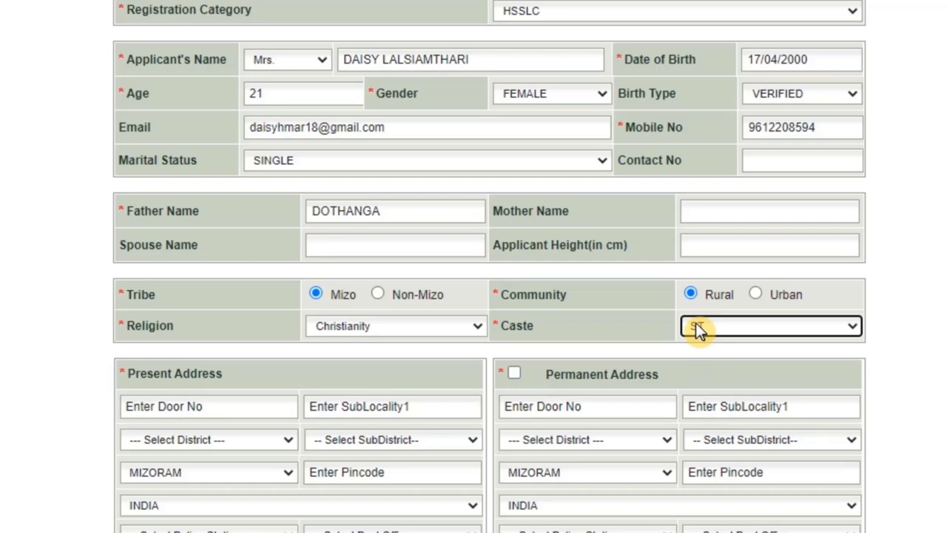
scroll(698, 330, "down", 4)
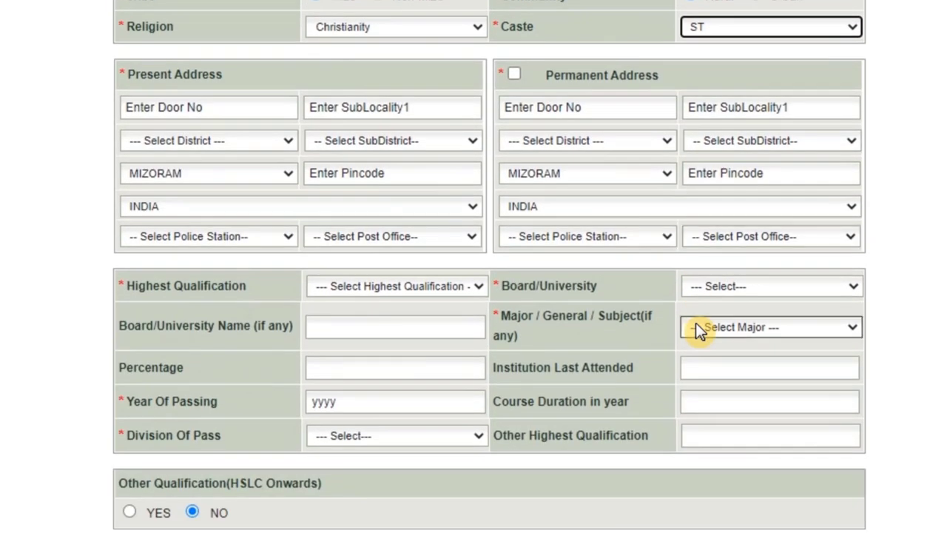
left_click(301, 77)
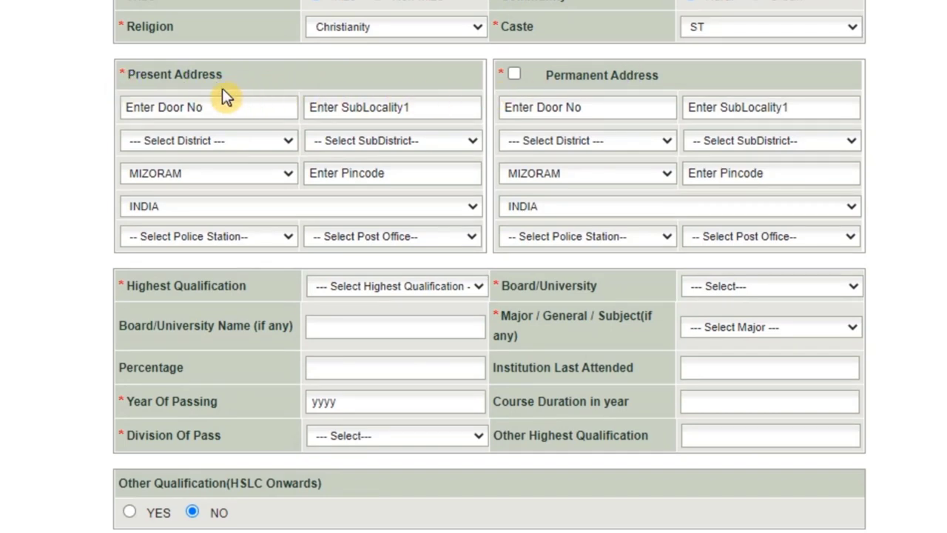
left_click(515, 74)
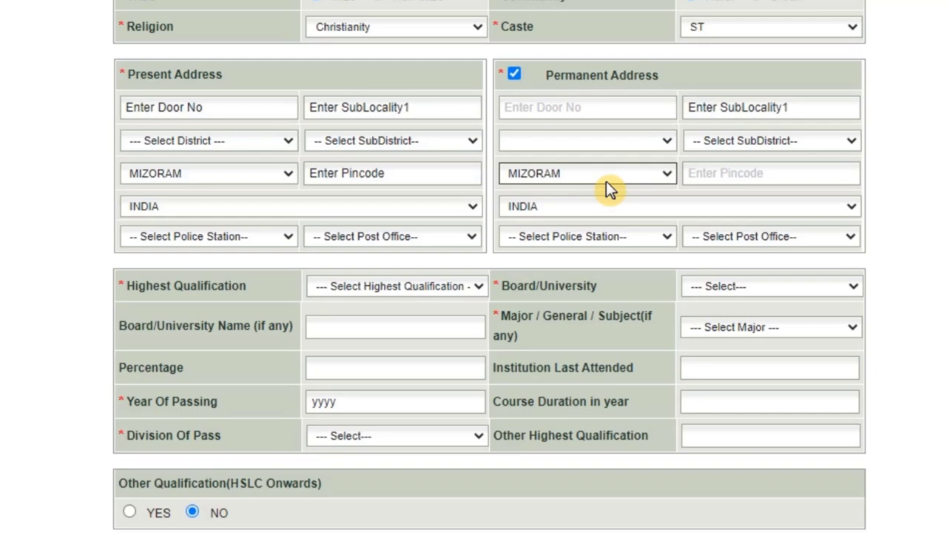
left_click(514, 74)
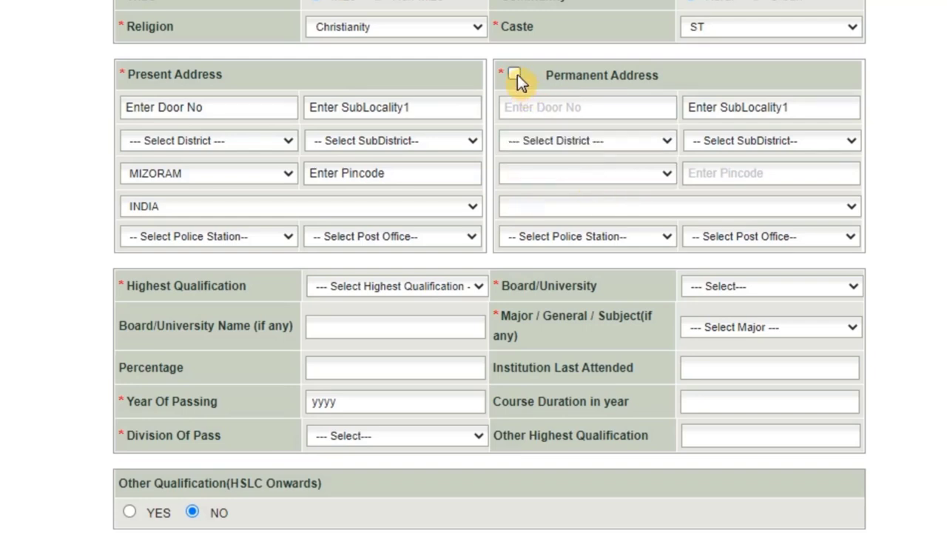
left_click(233, 108)
left_click(525, 107)
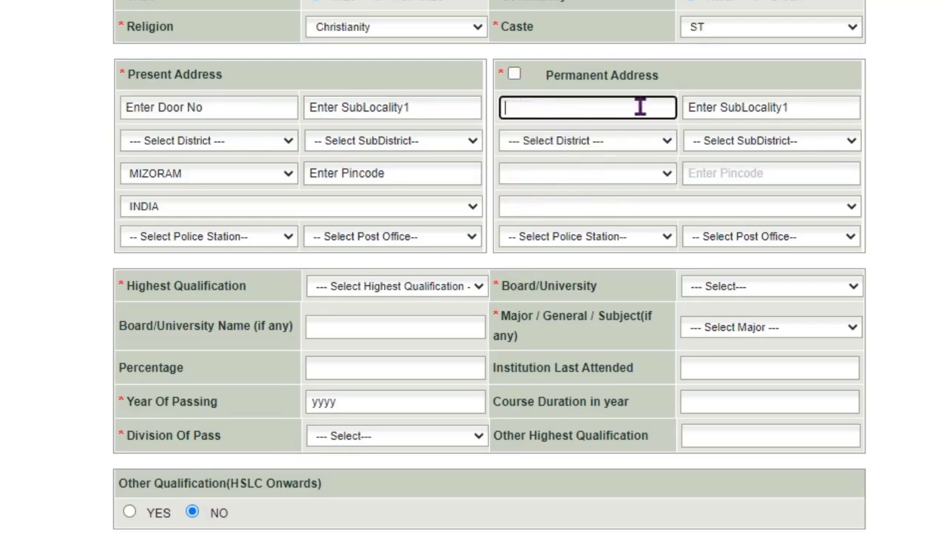
left_click(514, 74)
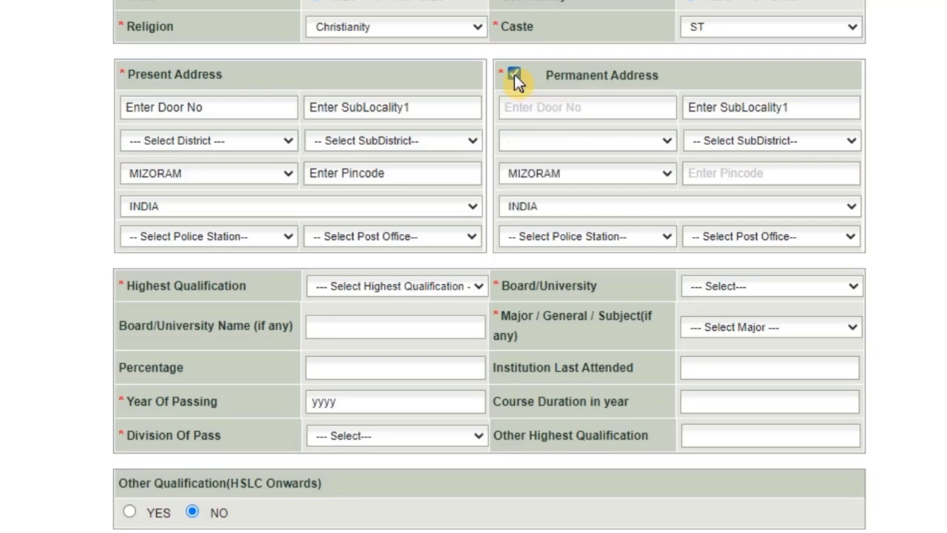
left_click(514, 74)
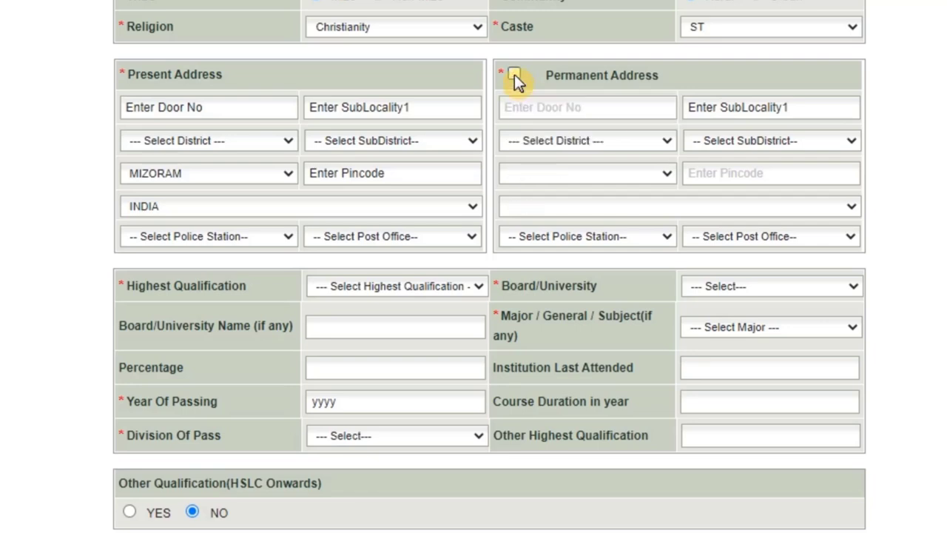
Fill in the applicant's present address with the door number, sublocality, district, subdistrict and pincode, keeping MIZORAM and INDIA as state and country.
left_click(212, 110)
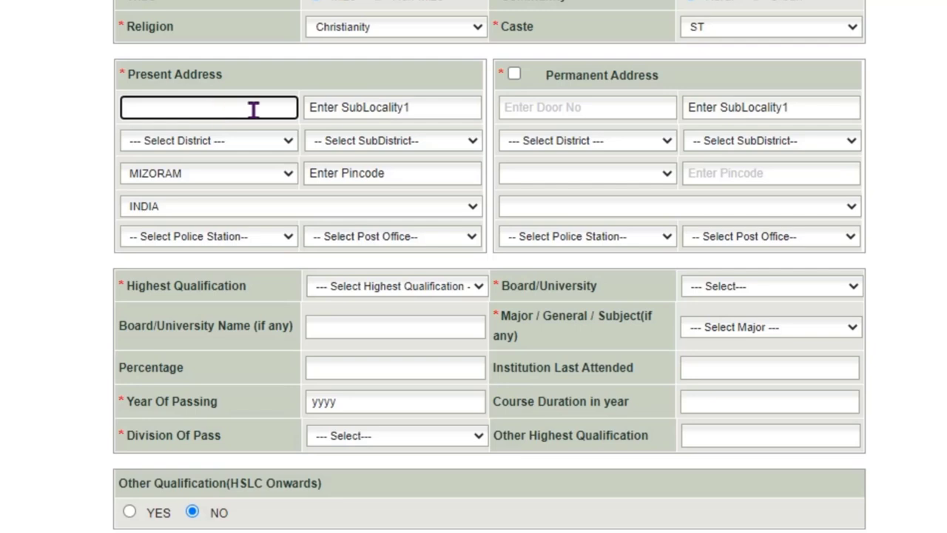
left_click(334, 109)
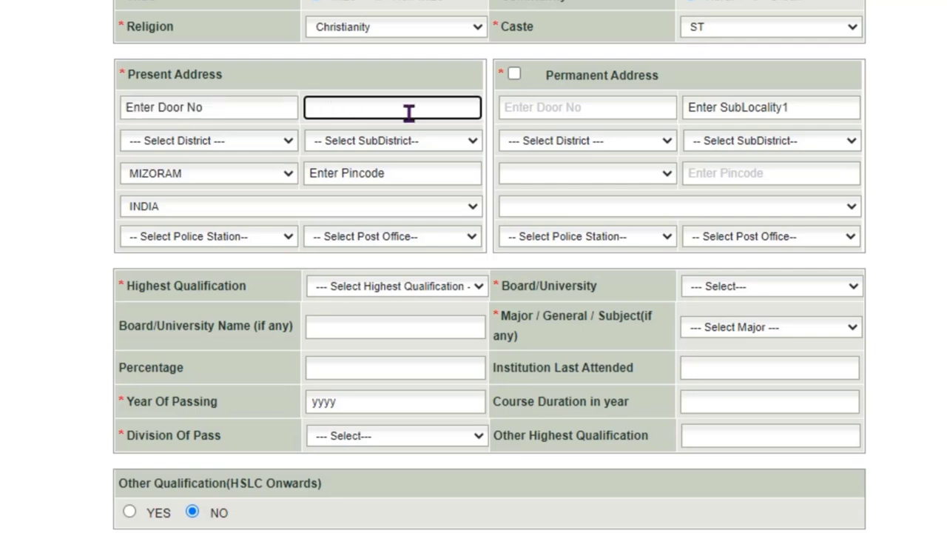
left_click(249, 141)
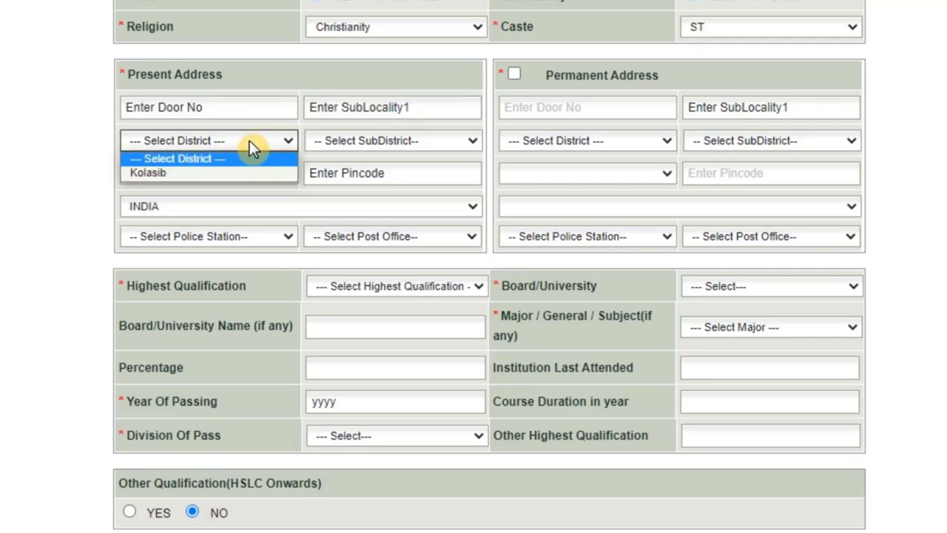
left_click(249, 141)
left_click(350, 141)
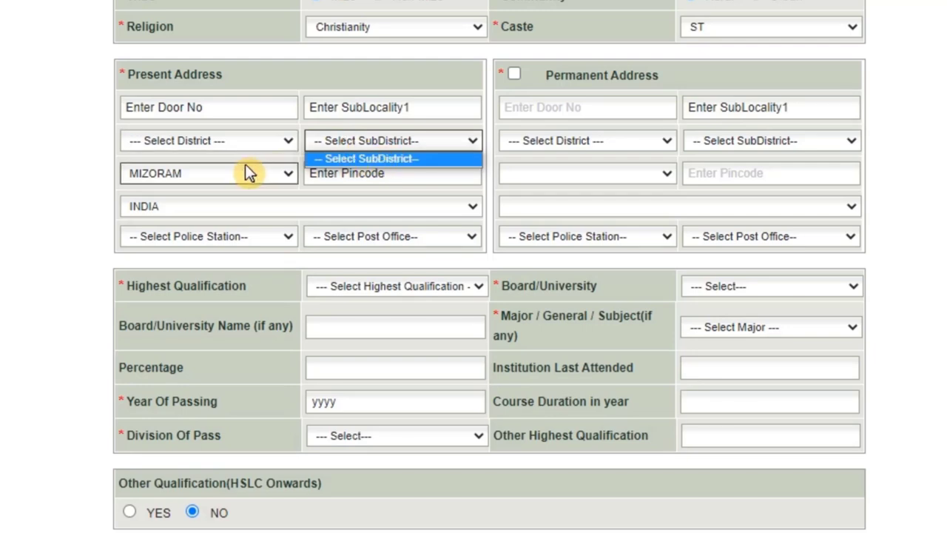
left_click(243, 175)
left_click(240, 175)
left_click(344, 173)
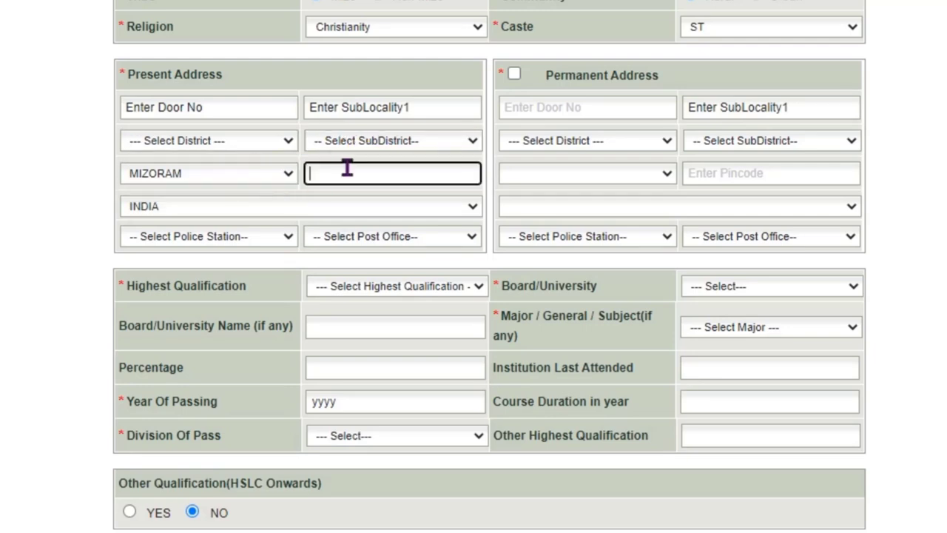
left_click(241, 200)
left_click(240, 200)
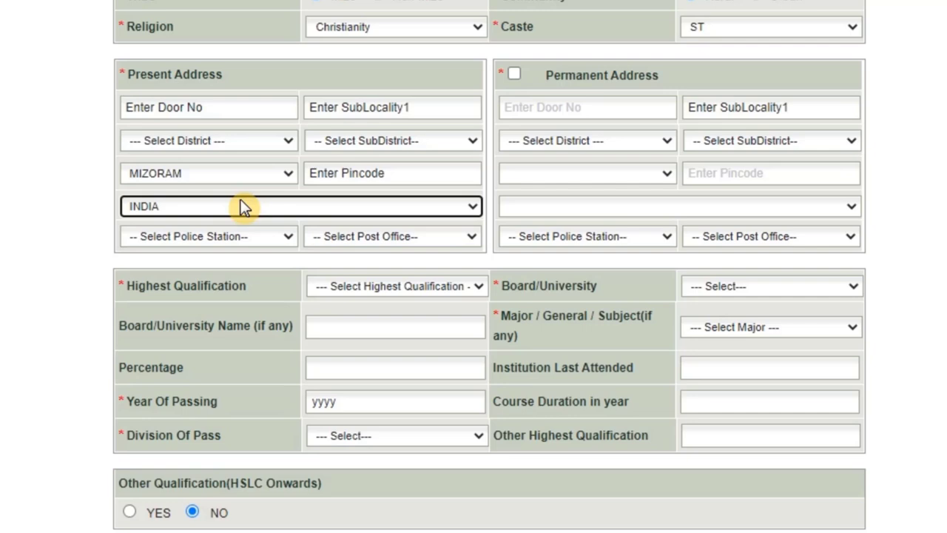
left_click(252, 237)
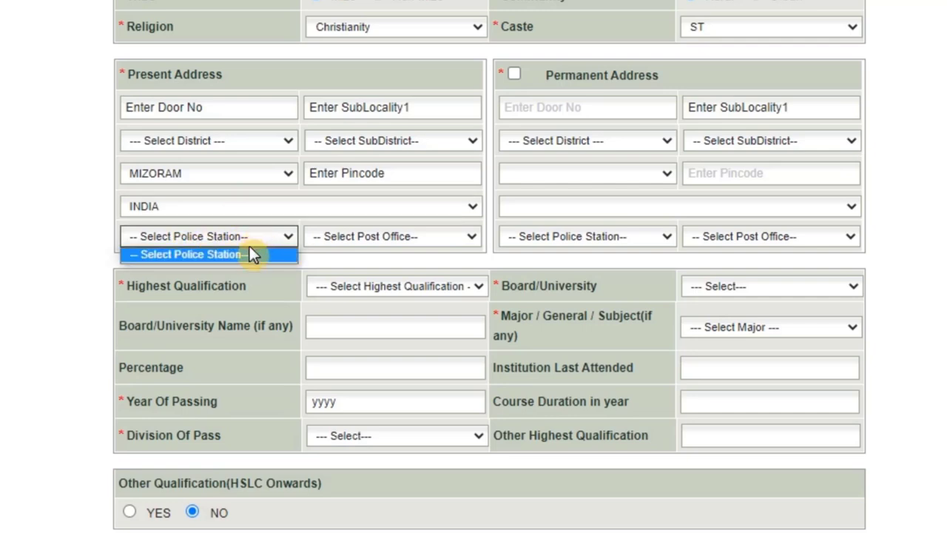
left_click(358, 235)
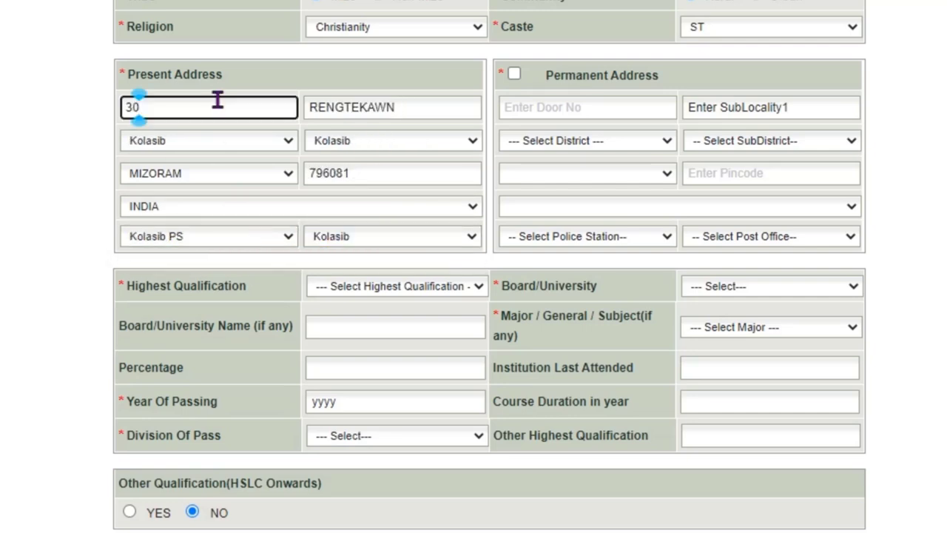
left_click(396, 107)
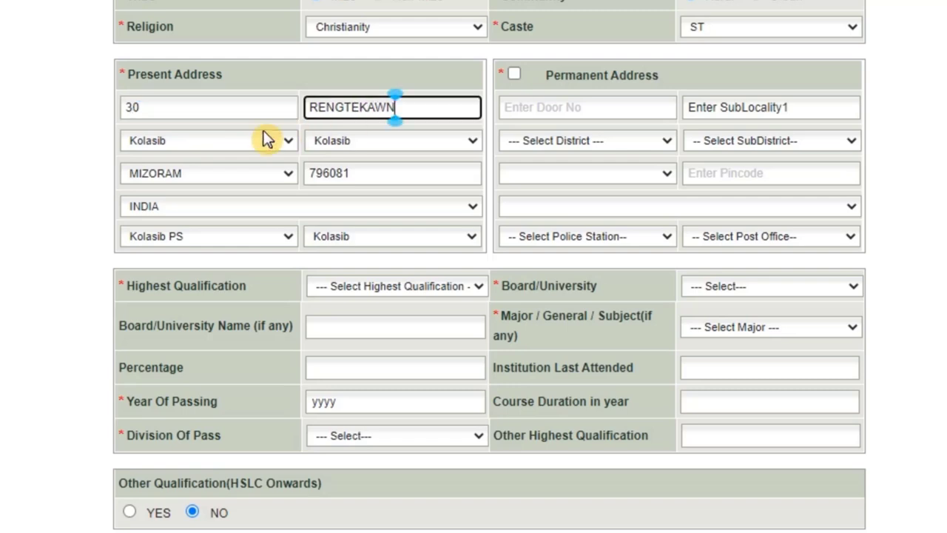
Select the police station and post office for the present address, and copy the present address to the permanent address.
left_click(253, 241)
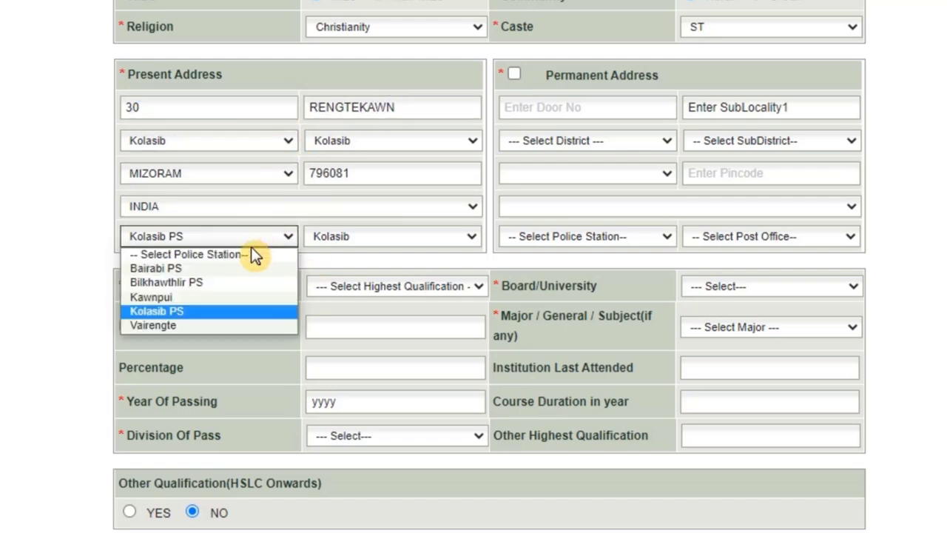
left_click(244, 309)
left_click(394, 236)
scroll(394, 252, "up", 1)
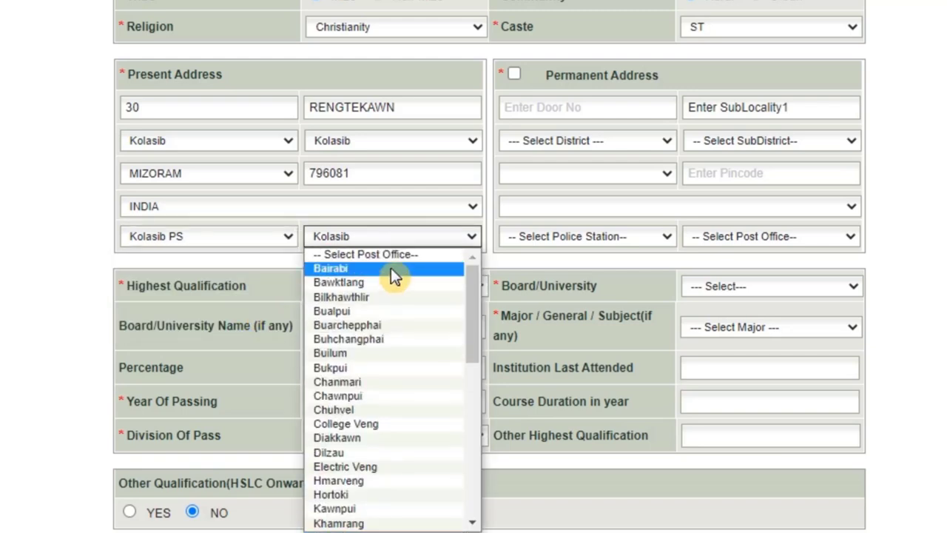
scroll(348, 416, "down", 3)
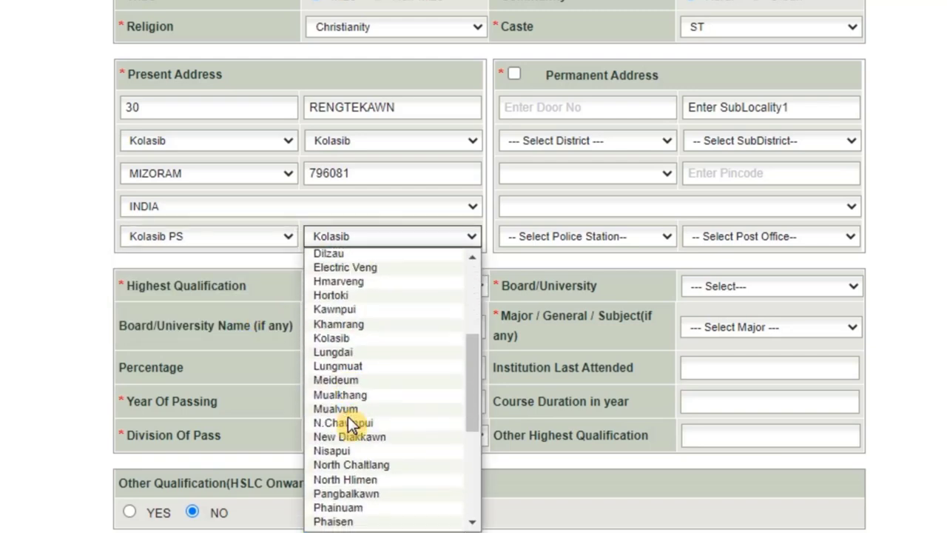
left_click(357, 226)
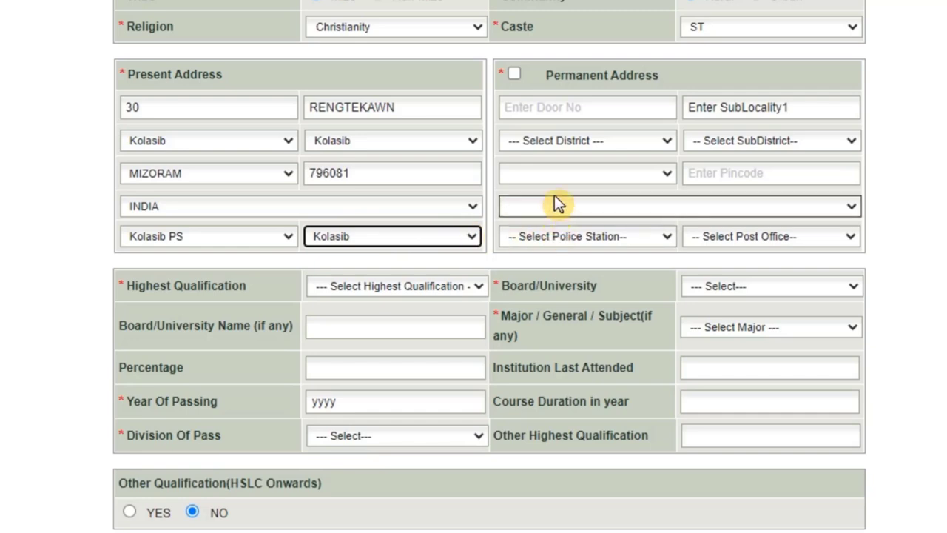
left_click(506, 74)
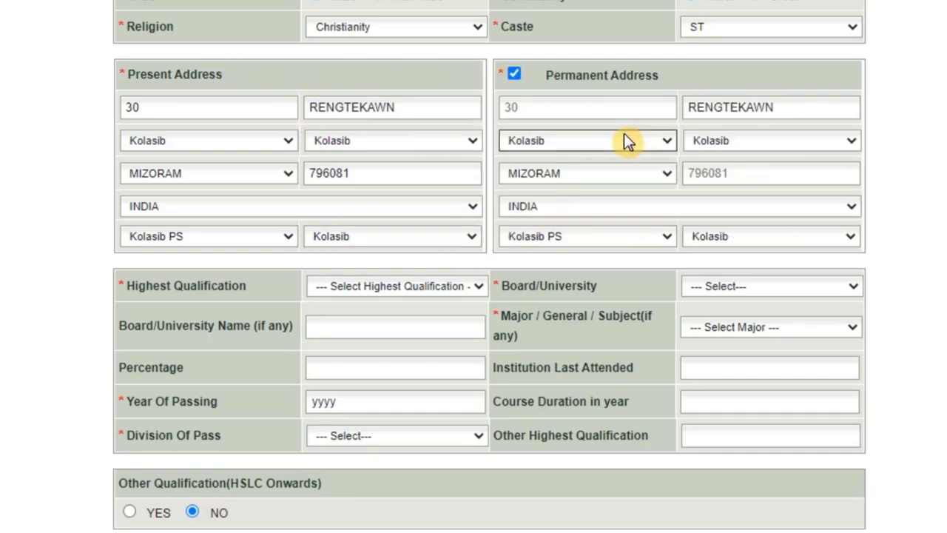
left_click(514, 73)
left_click(523, 108)
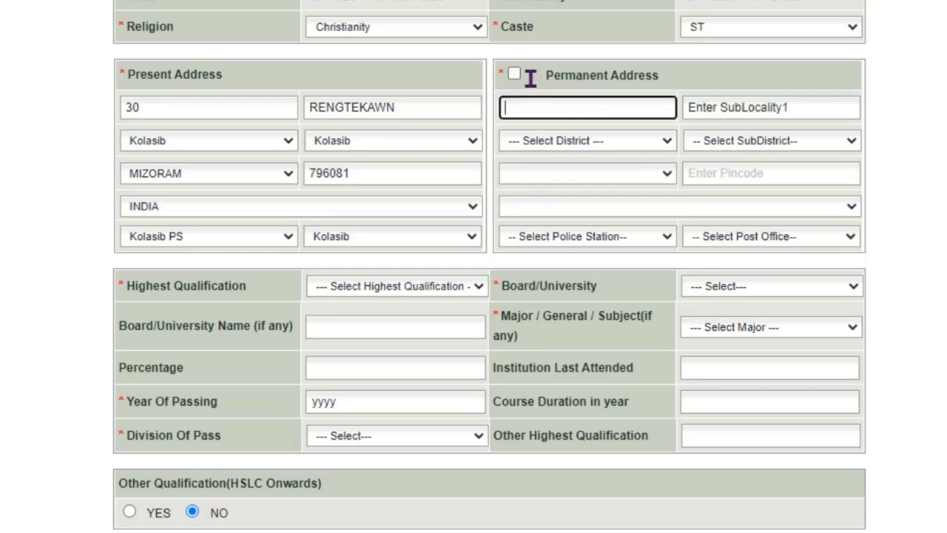
left_click(514, 75)
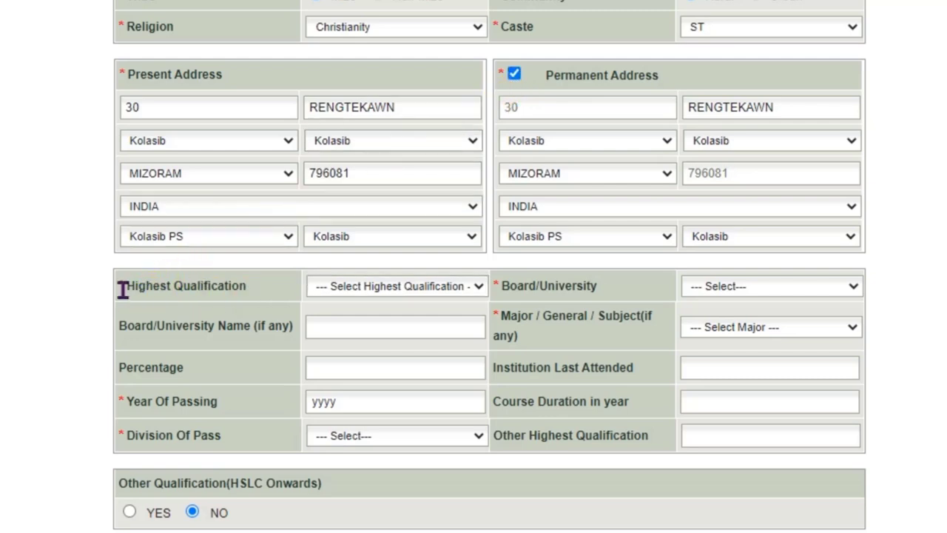
Set the applicant's highest qualification to HSSLC and the Board/University type to Board.
left_click(471, 285)
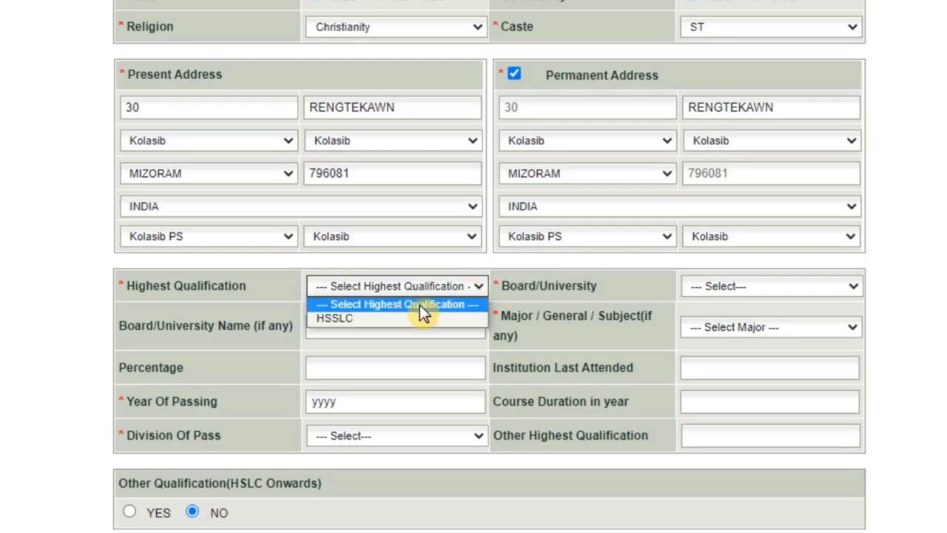
left_click(376, 321)
scroll(400, 289, "up", 5)
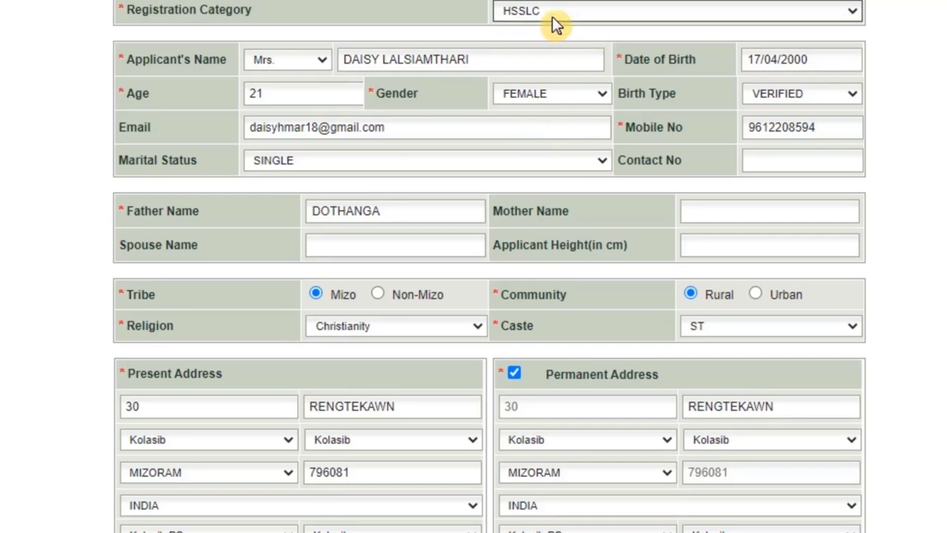
scroll(447, 337, "down", 5)
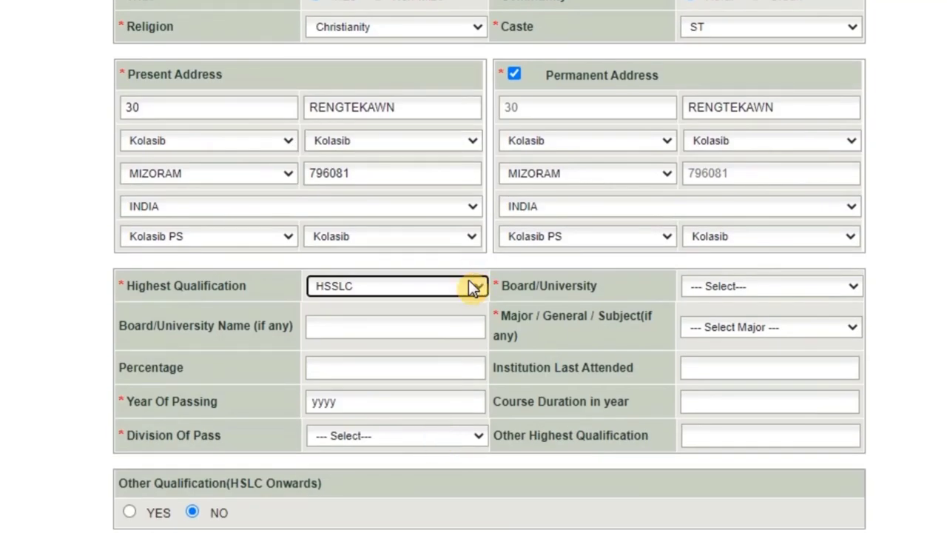
scroll(468, 280, "down", 2)
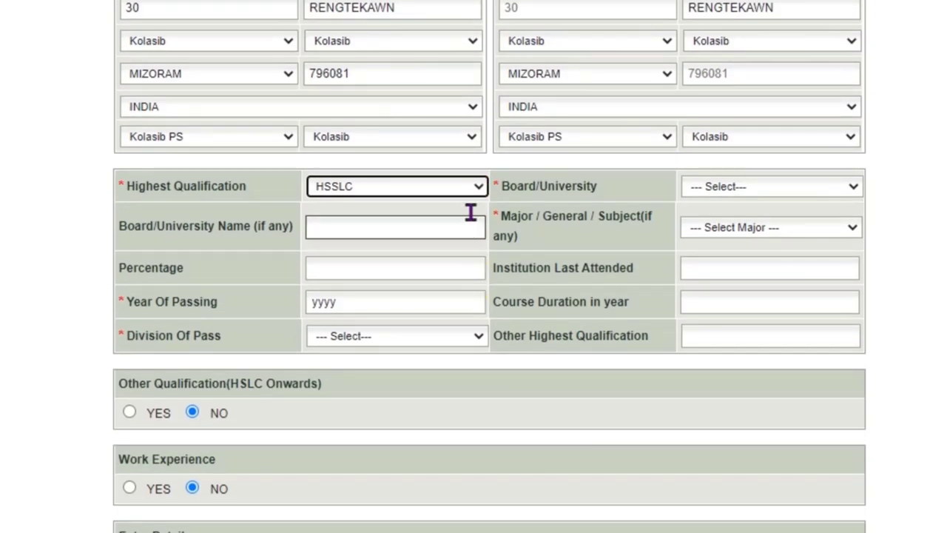
left_click(700, 188)
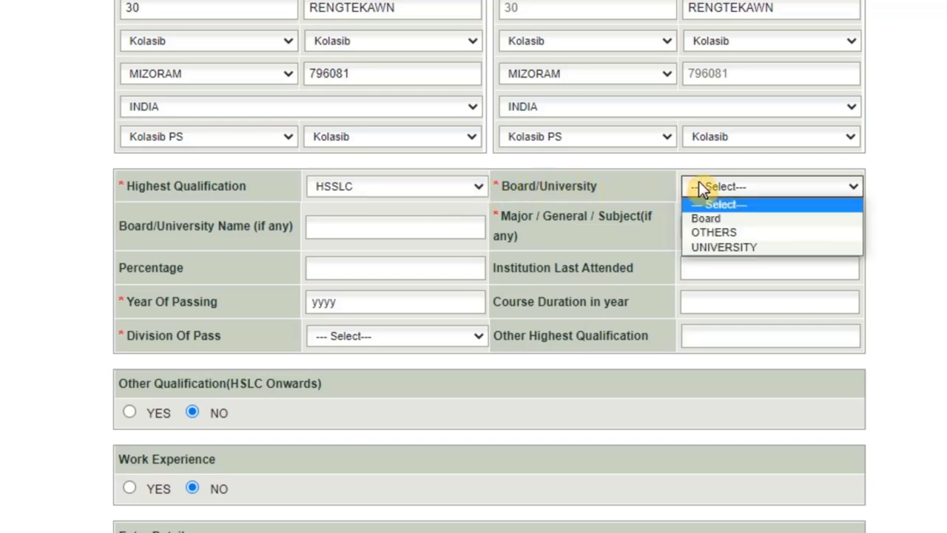
left_click(707, 219)
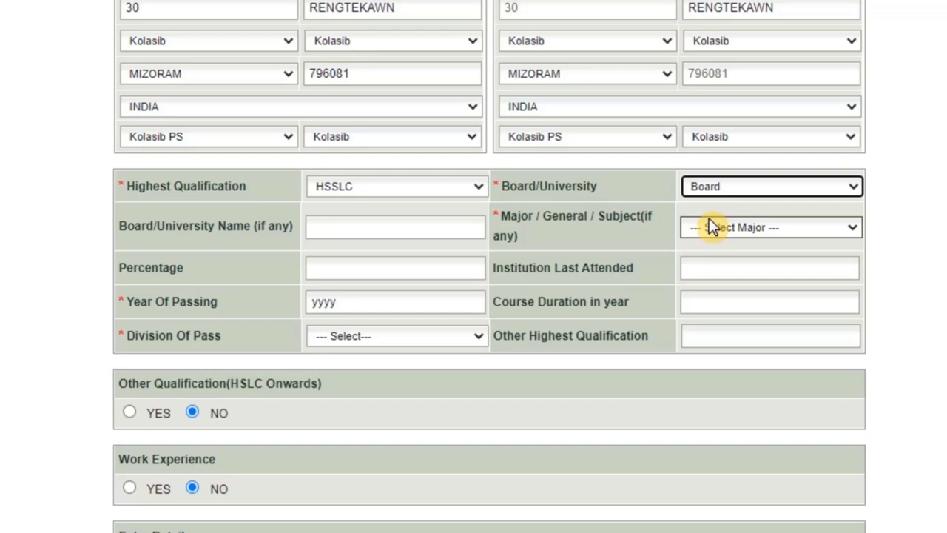
Fill in the Mizoram school board's name as the Board/University name and set the major to Arts.
left_click(349, 235)
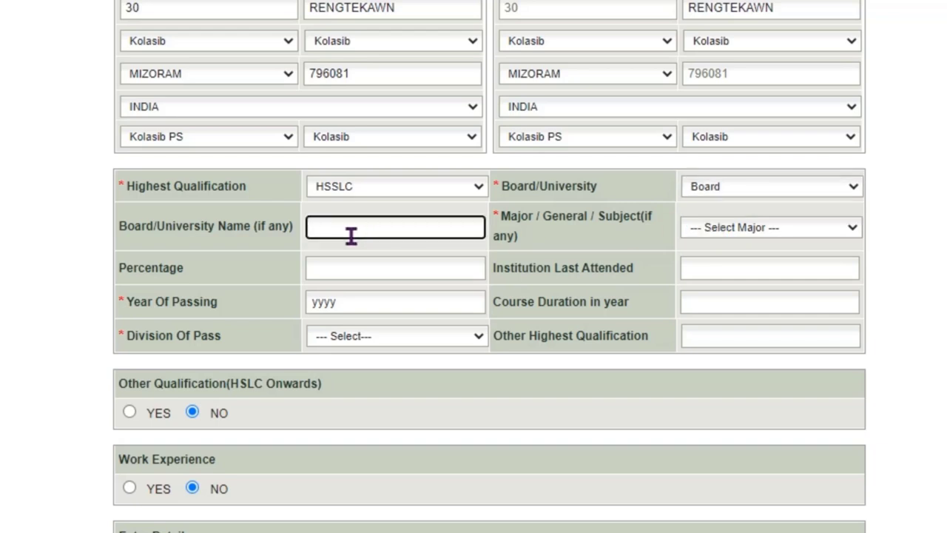
key("ctrl+v")
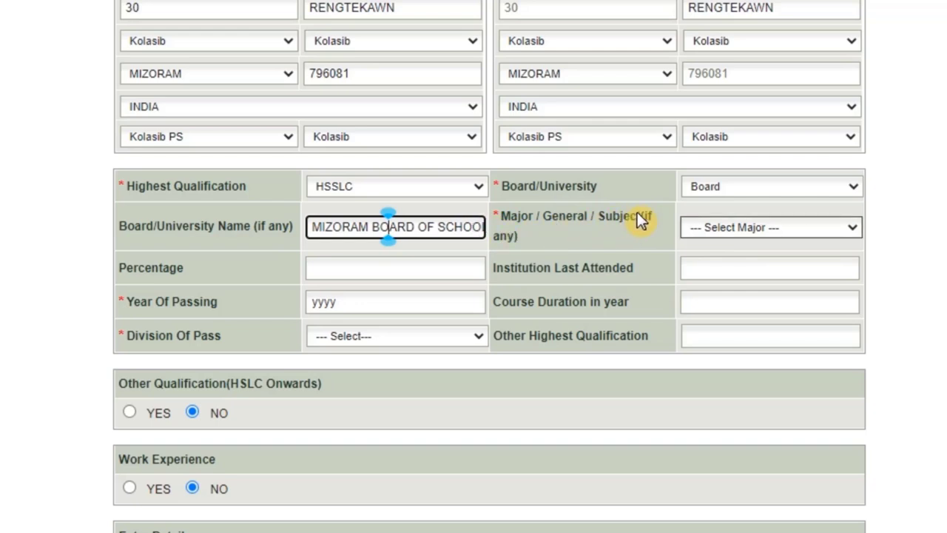
left_click(719, 228)
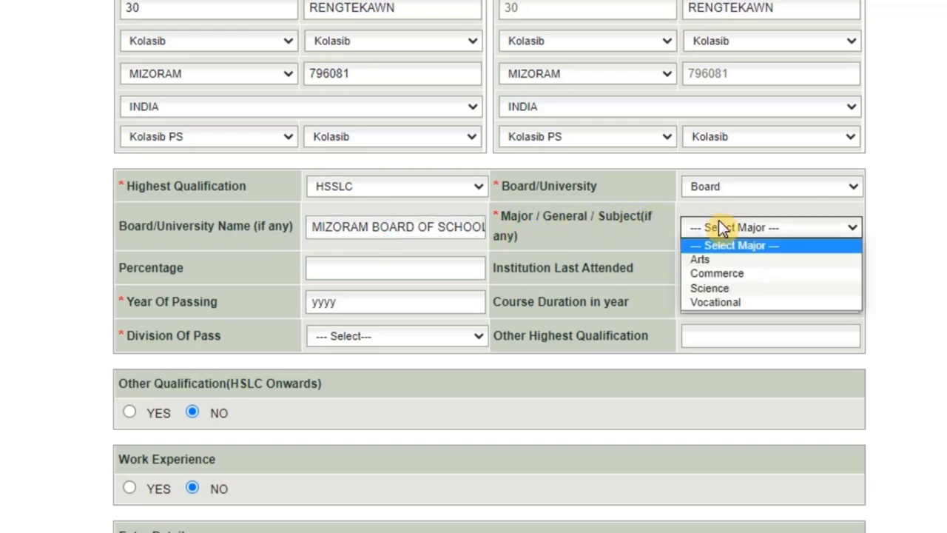
left_click(730, 262)
Enter 46.40 as the percentage and the St Johns higher secondary school as the institution last attended.
left_click(397, 266)
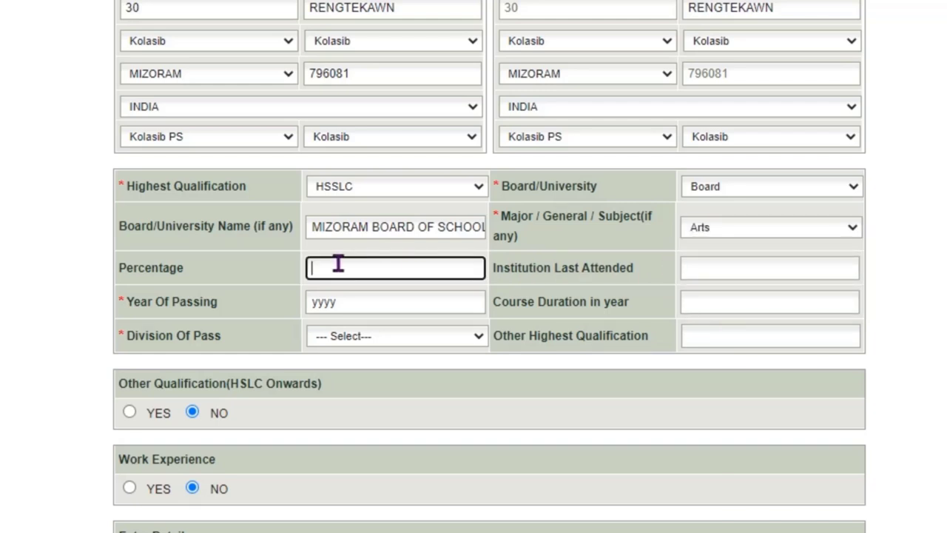
type("46.40")
left_click(685, 268)
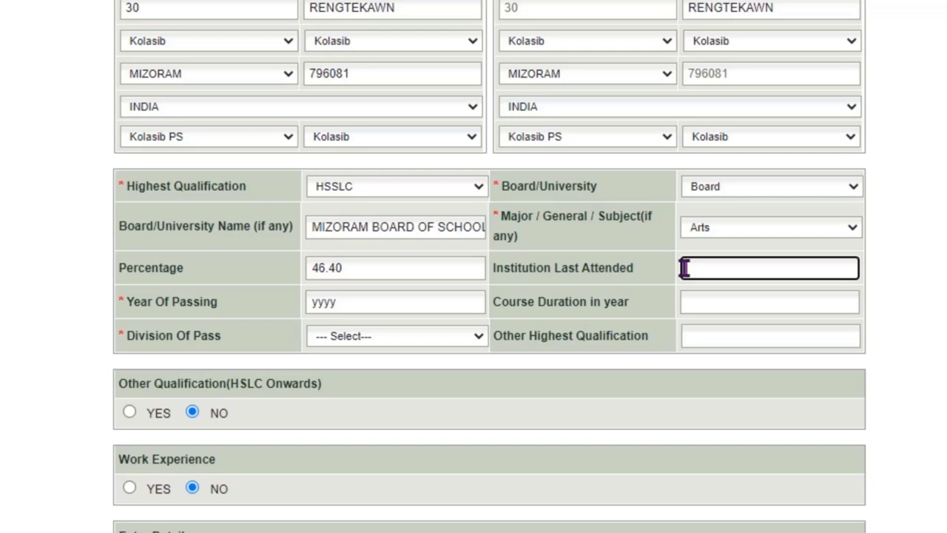
key("ctrl+v")
left_click(742, 266)
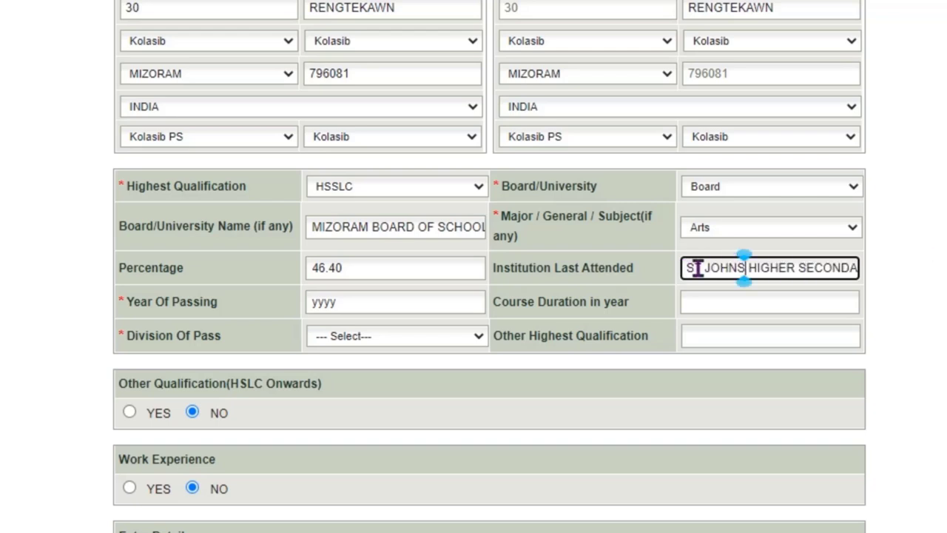
Set the year of passing to 2019, the course duration to 2 years and the division of pass to 3.
left_click(317, 298)
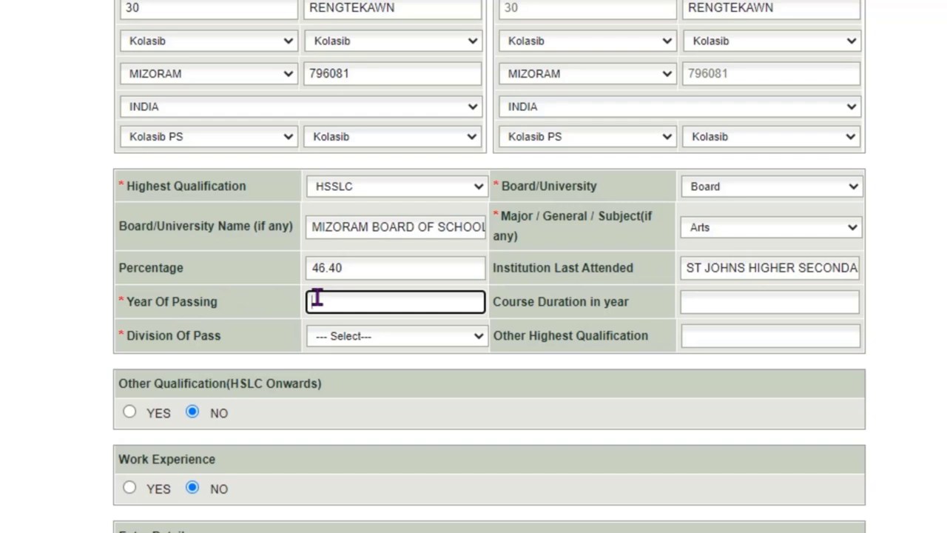
type("2019")
left_click(704, 296)
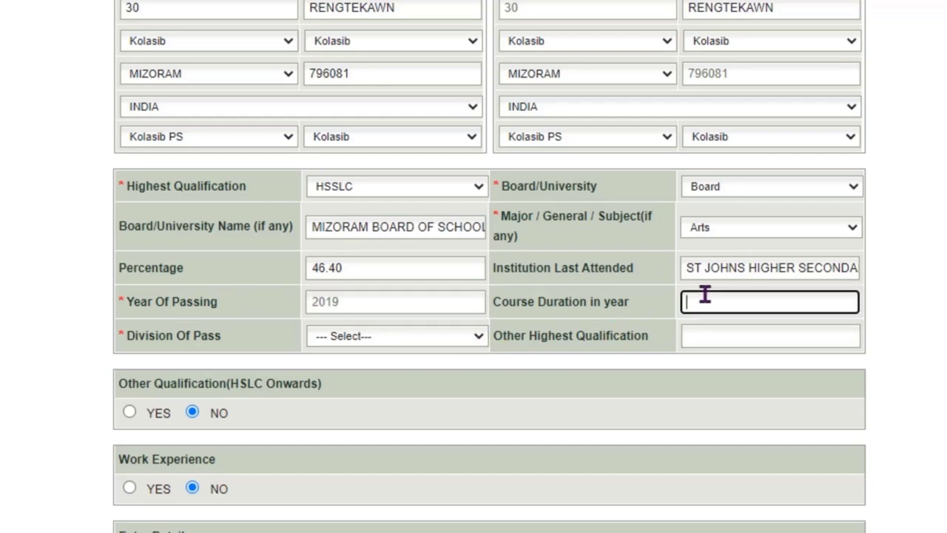
type("2")
left_click(388, 332)
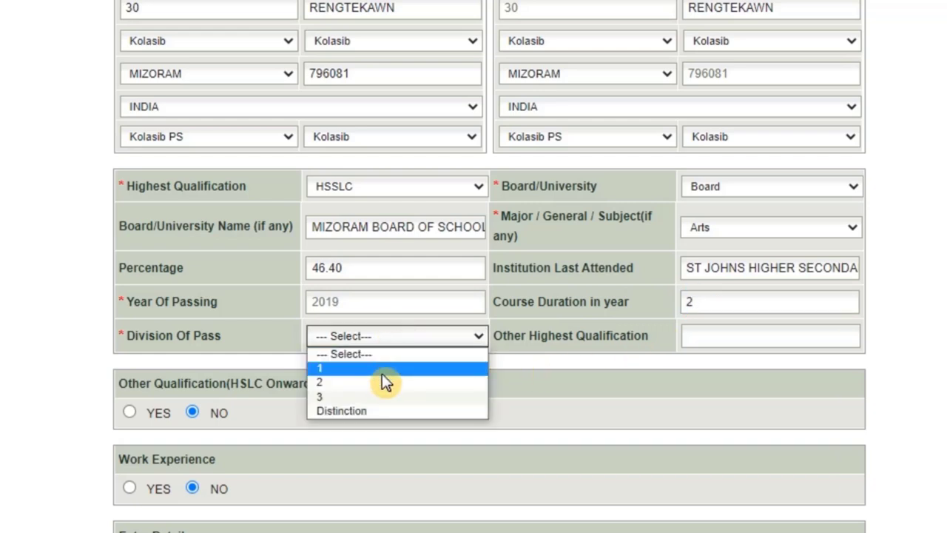
left_click(383, 395)
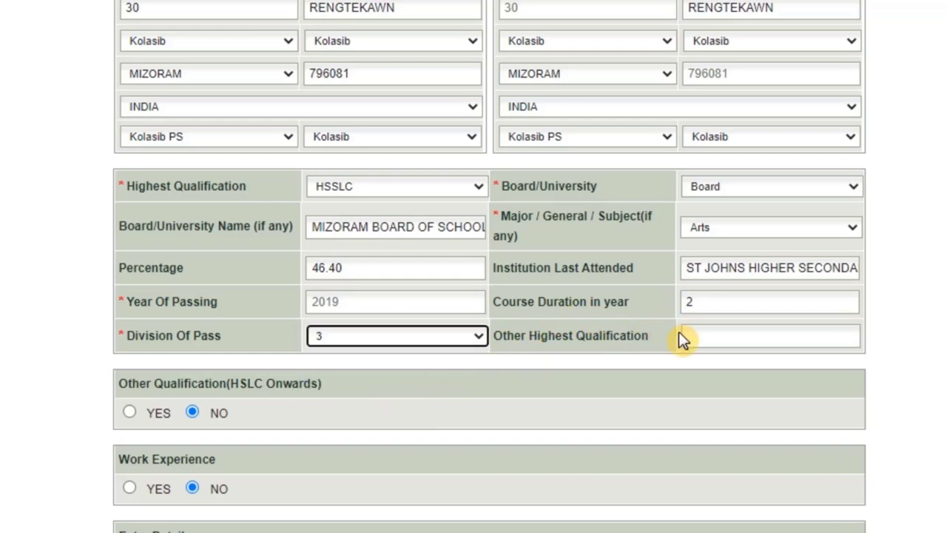
left_click(700, 338)
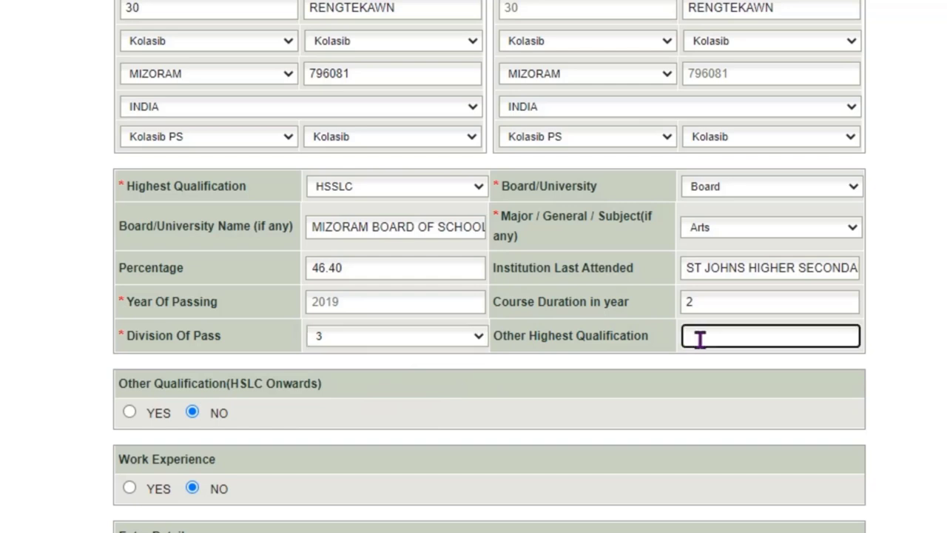
scroll(445, 346, "down", 4)
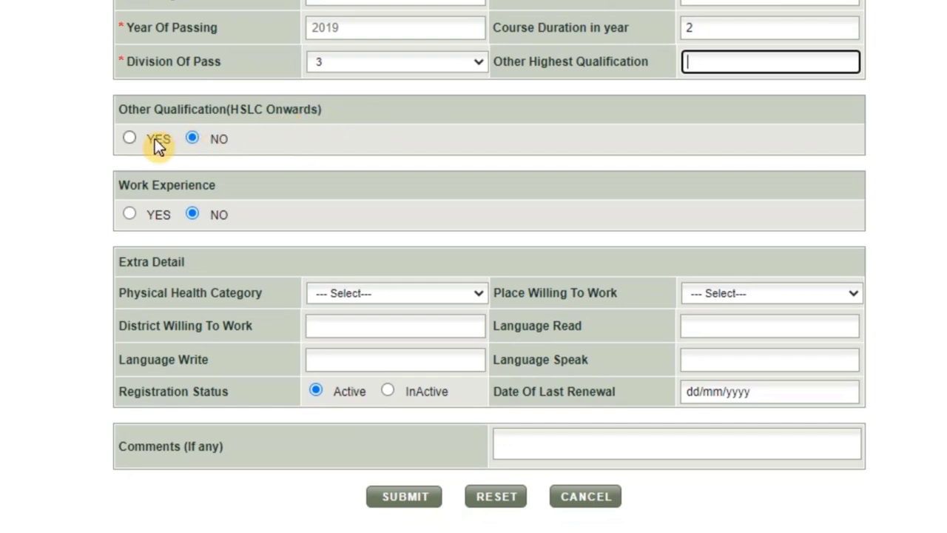
left_click(131, 138)
left_click(214, 206)
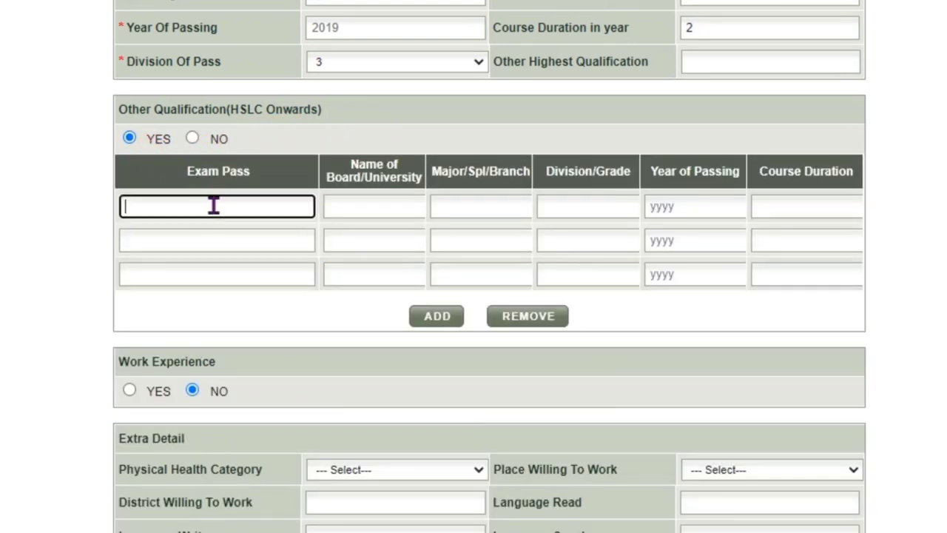
left_click(220, 235)
left_click(226, 273)
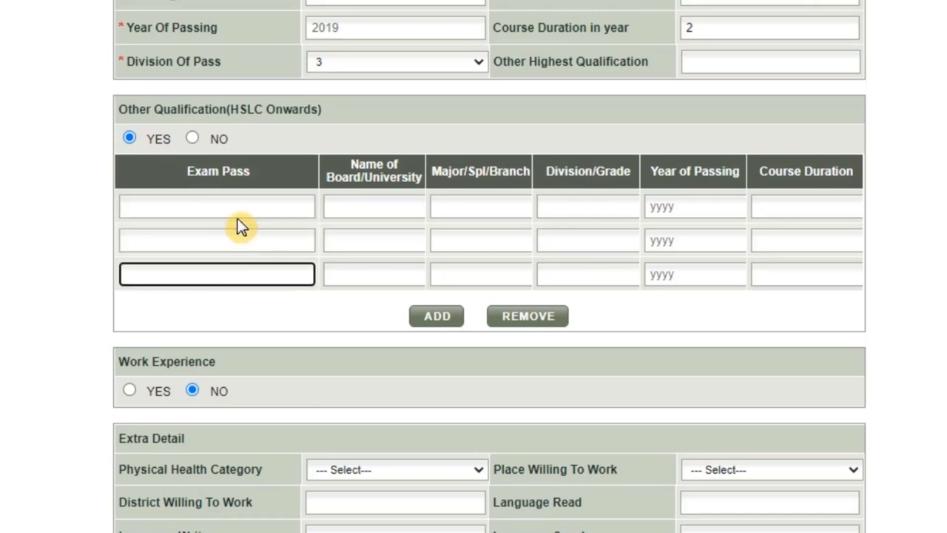
left_click(193, 139)
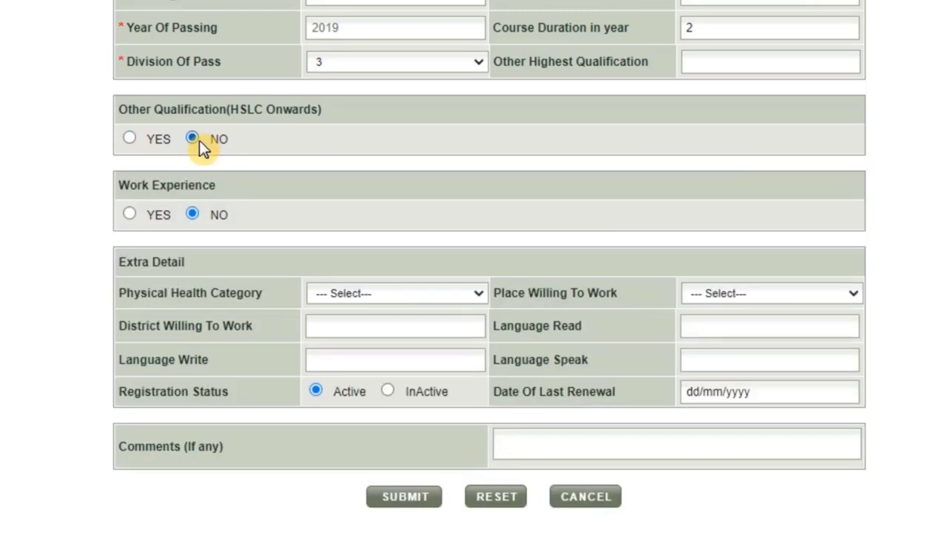
left_click(133, 214)
left_click(185, 280)
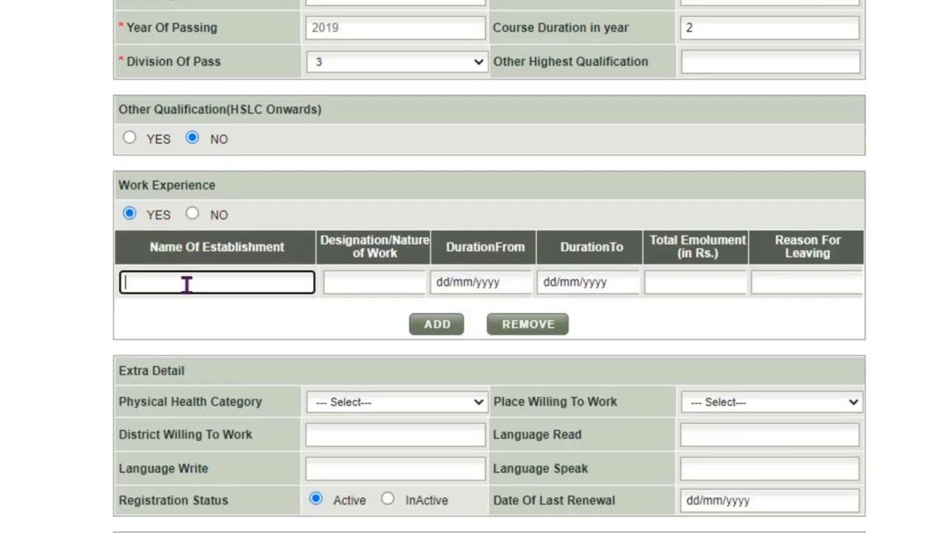
left_click(352, 281)
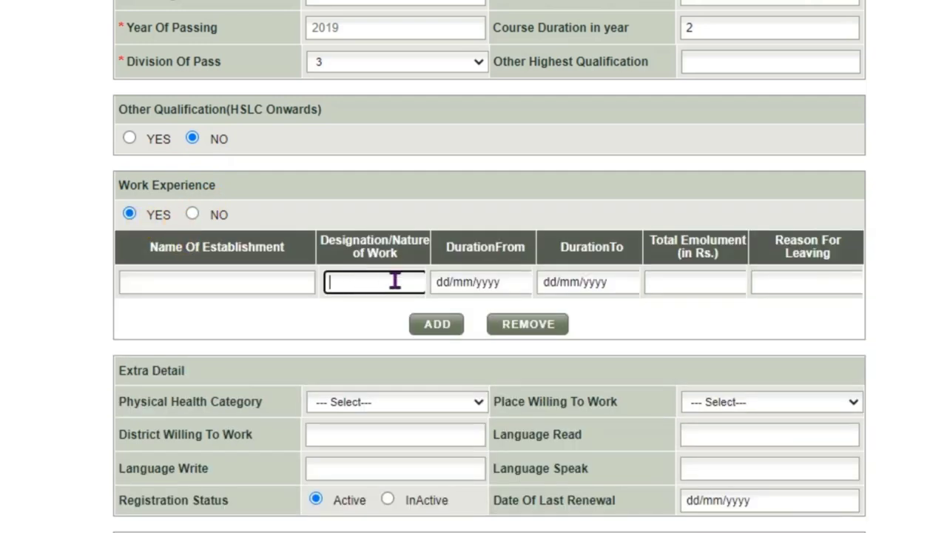
left_click(474, 281)
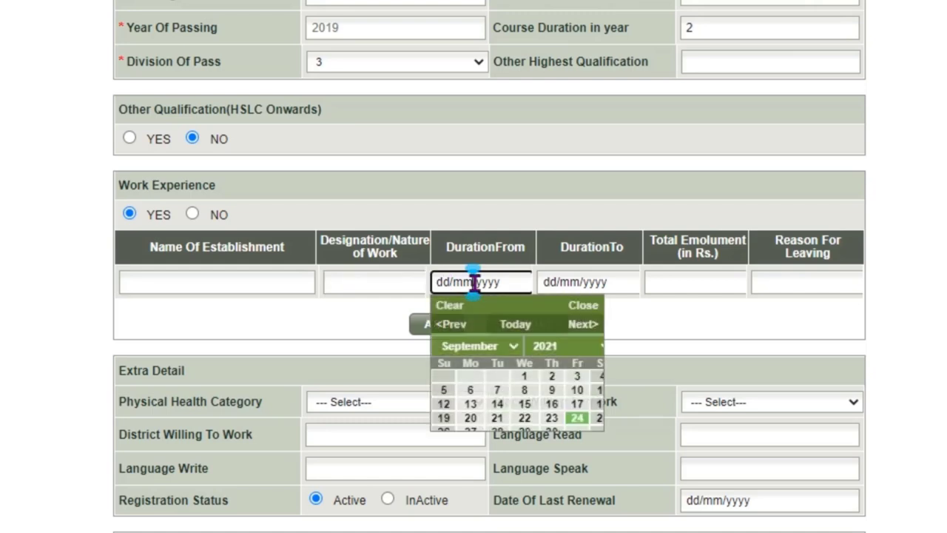
left_click(571, 280)
left_click(649, 279)
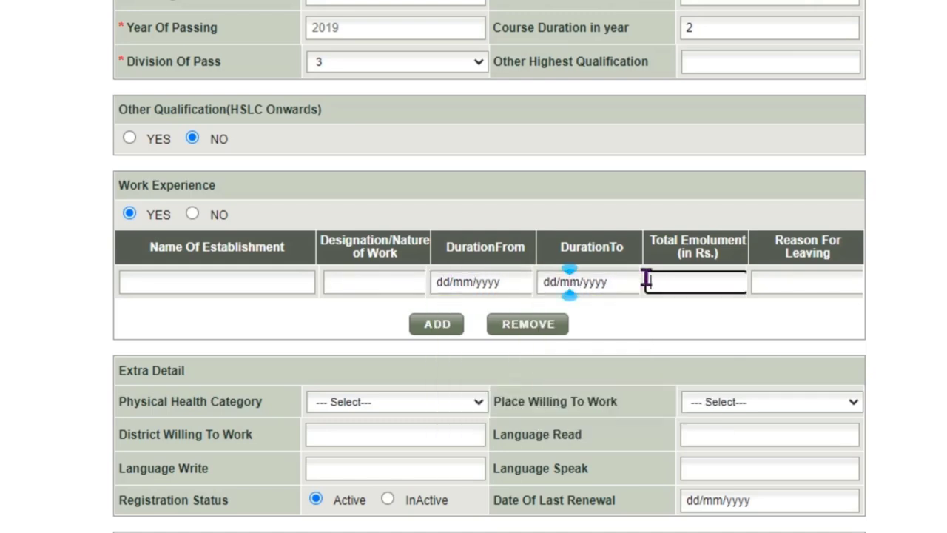
left_click(758, 279)
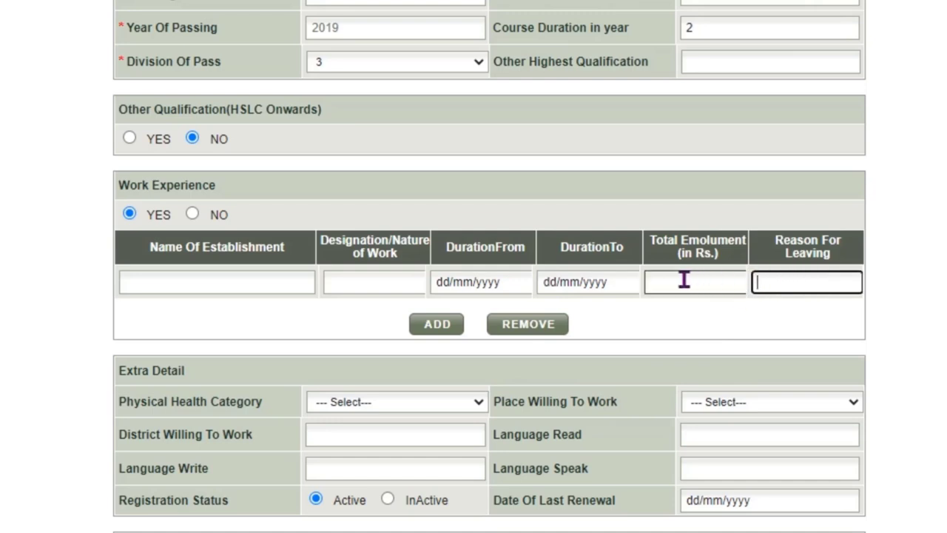
scroll(612, 280, "down", 2)
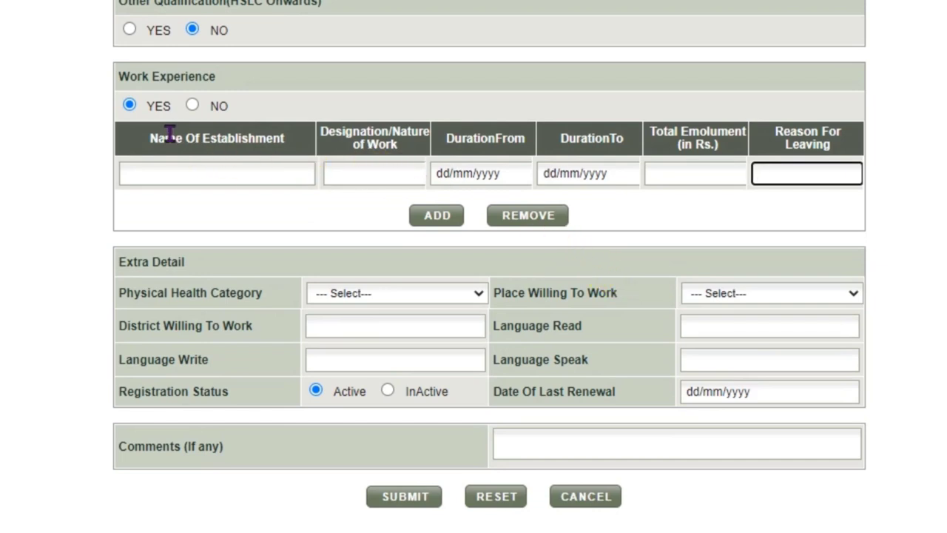
left_click(191, 105)
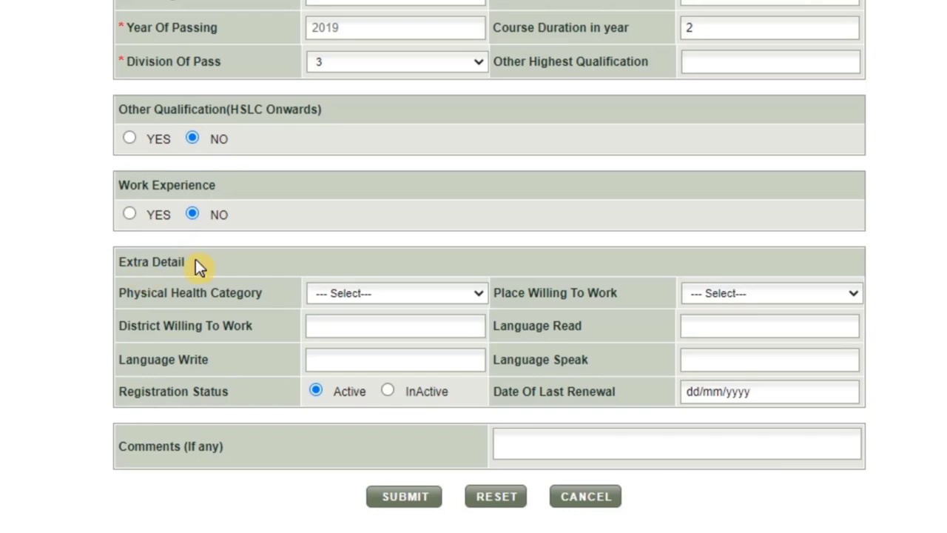
In the extra details, set the physical health category to Normal and the place willing to work to Anywhere.
left_click_drag(196, 261, 145, 262)
left_click(147, 262)
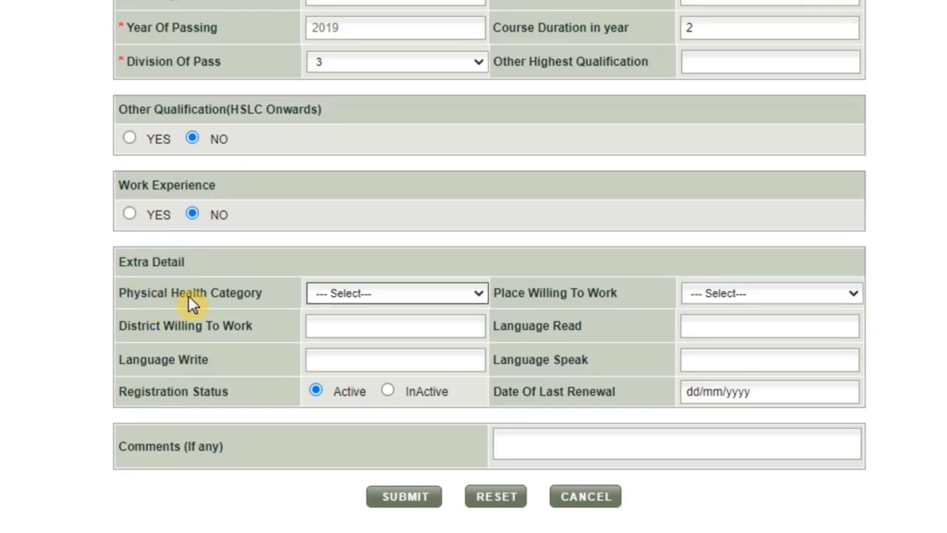
left_click(350, 296)
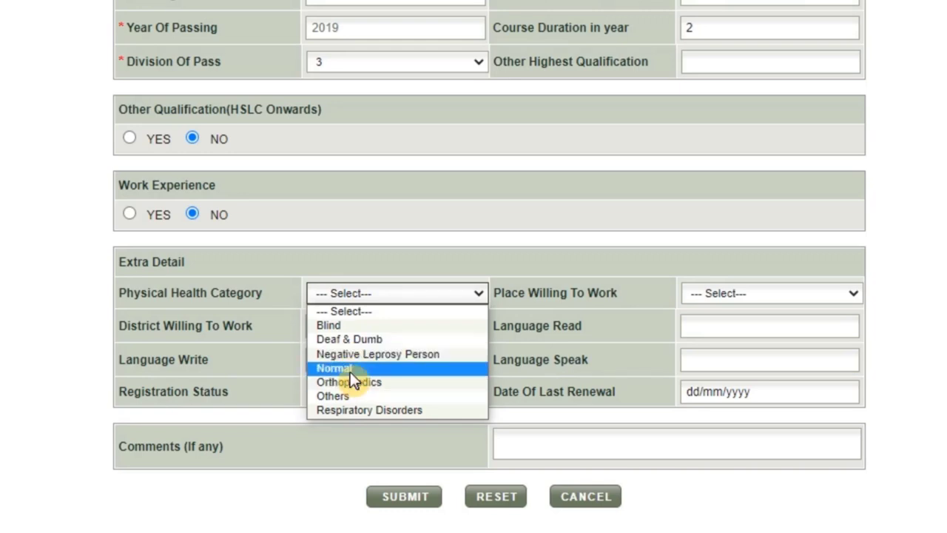
left_click(371, 370)
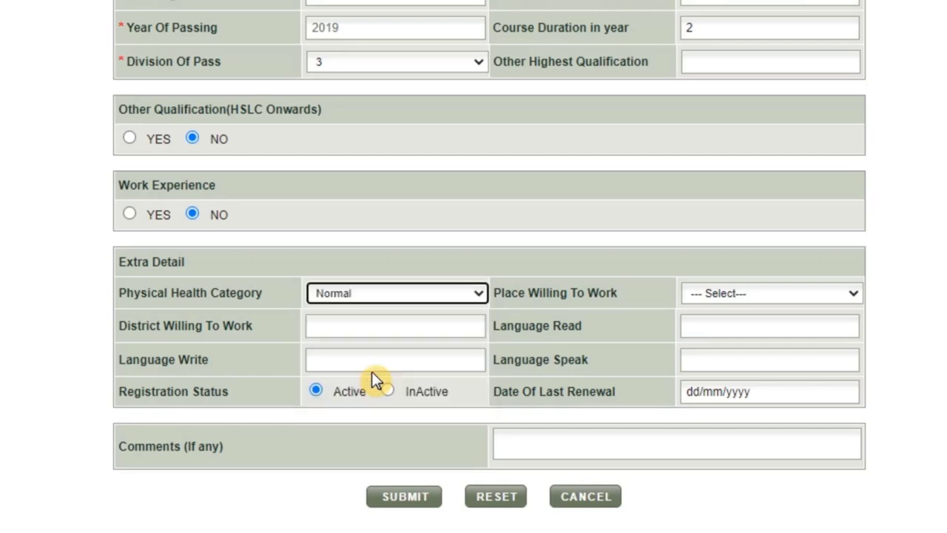
left_click(701, 293)
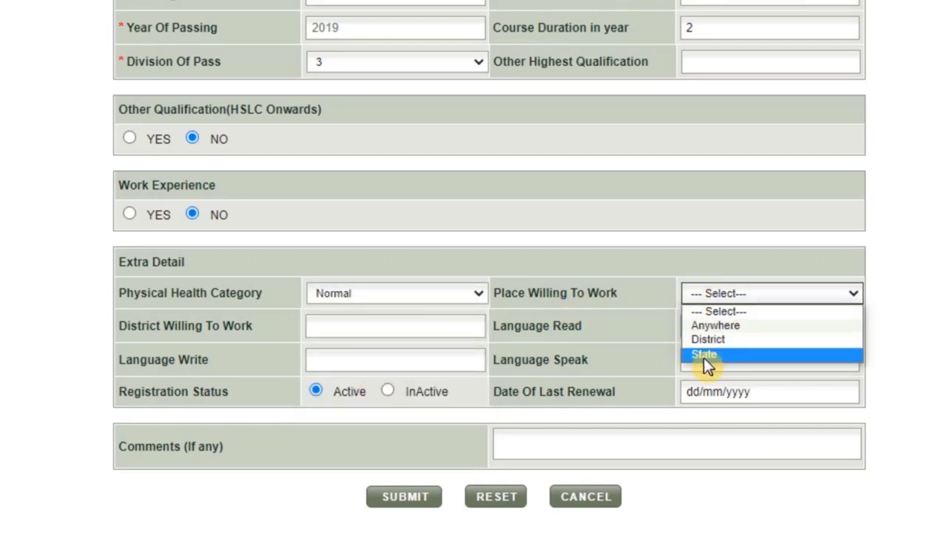
left_click(713, 326)
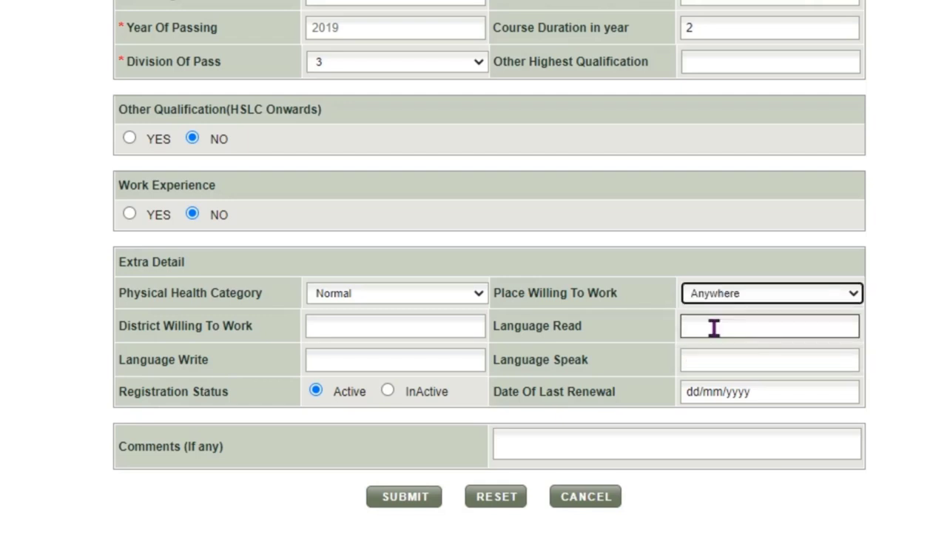
Fill in ALL DISTRICTS as the district willing to work and MIZO, ENGLISH as the languages read.
left_click(355, 334)
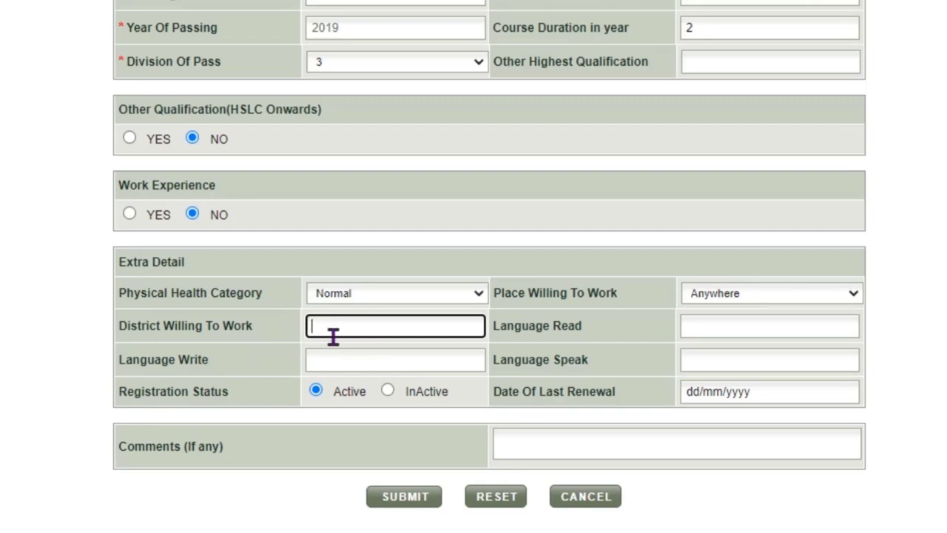
type("ALL DISTRI")
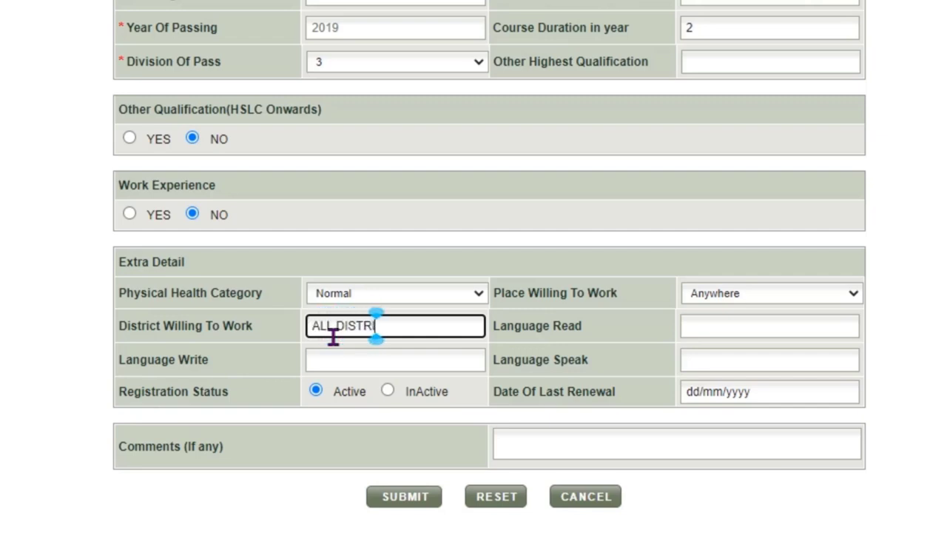
type("CTS")
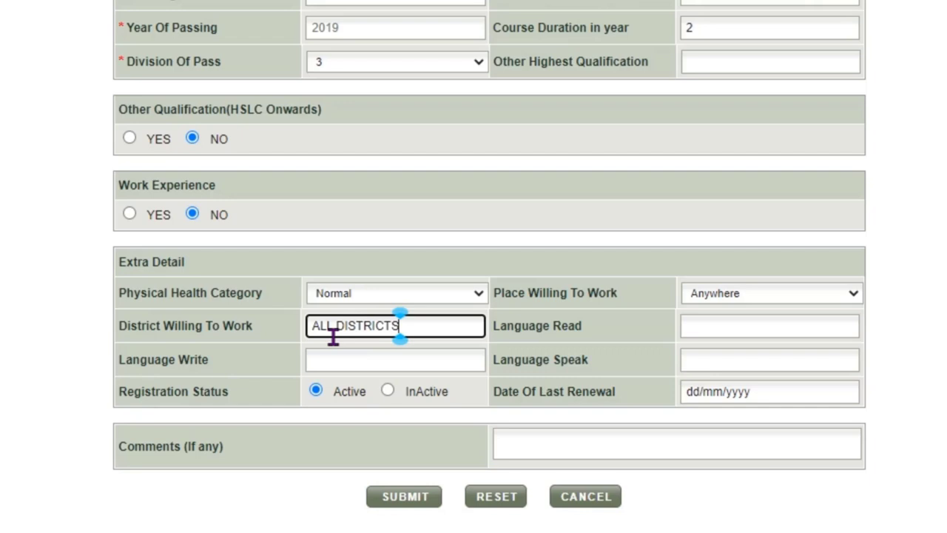
left_click(698, 330)
type("MIZO, ENGLISH")
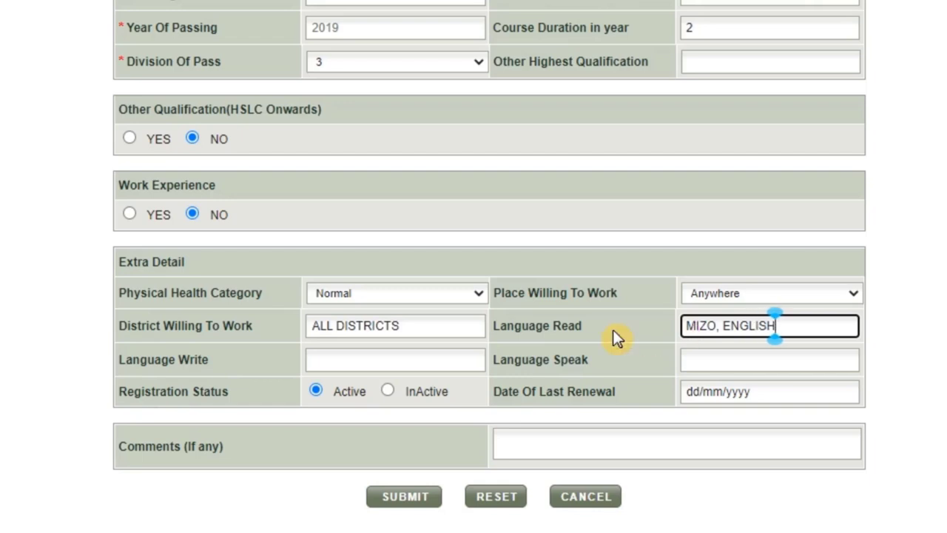
Enter MIZO, ENGLISH as both the languages written and the languages spoken.
left_click(394, 360)
type("MIZO")
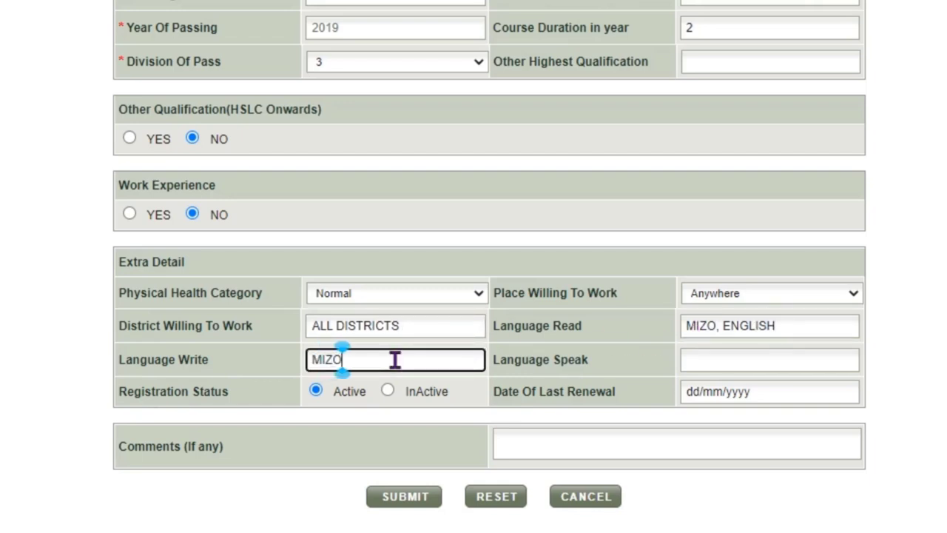
type(", ENGLISH")
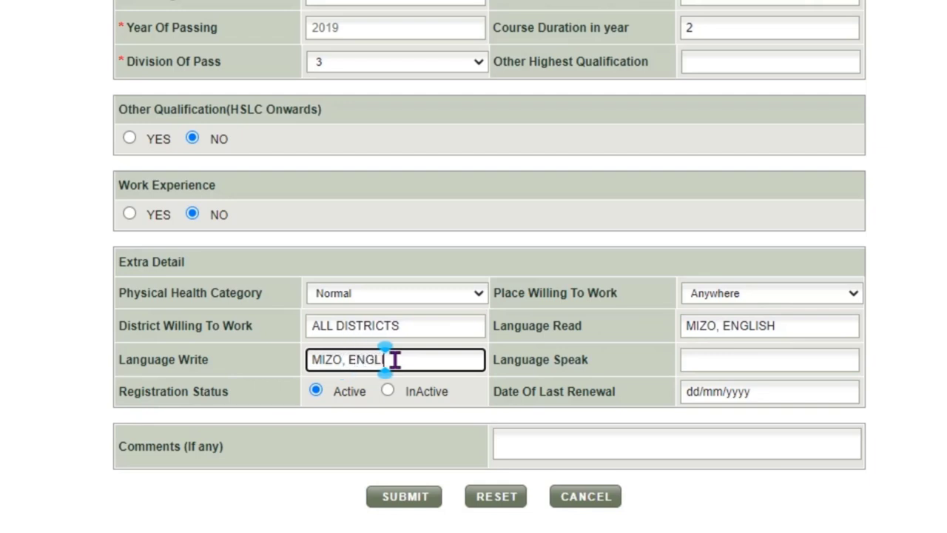
left_click(685, 362)
type("MIZ")
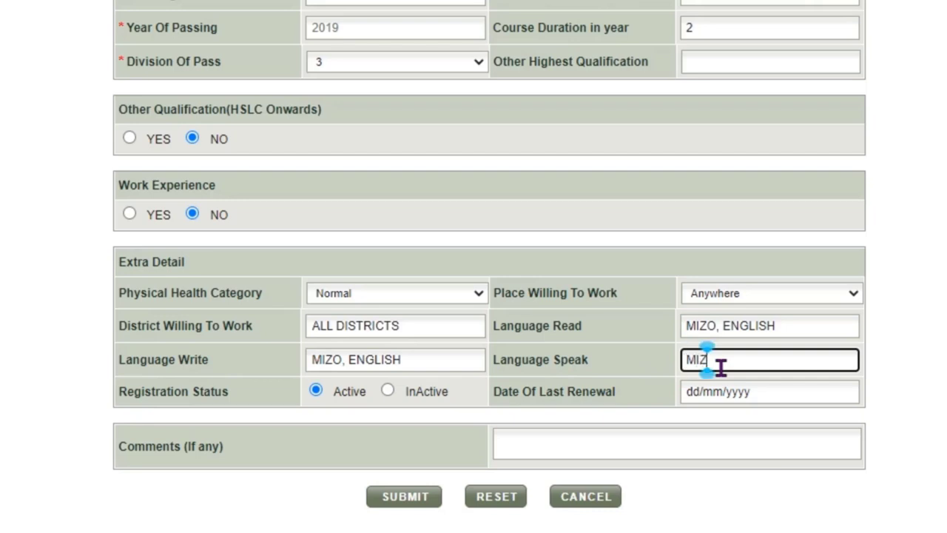
type("O, ENGL")
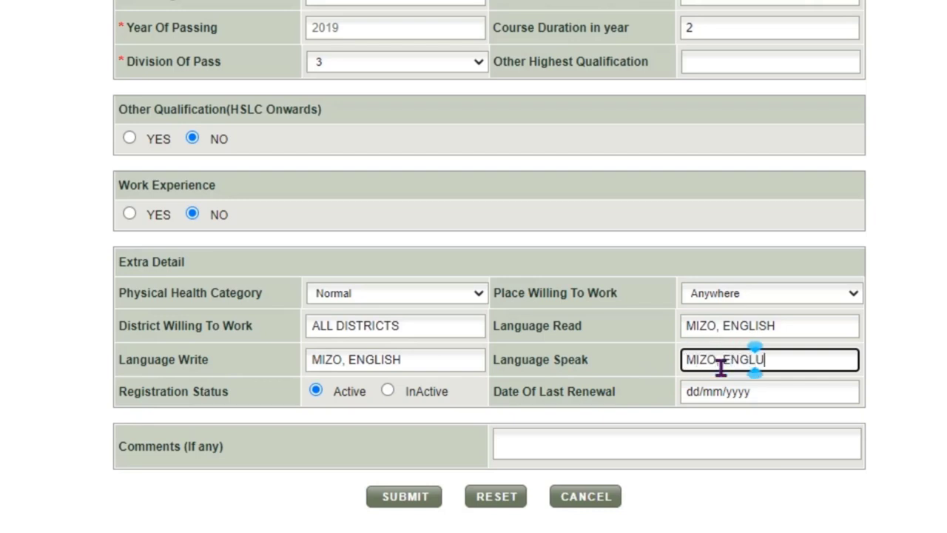
type("ISH")
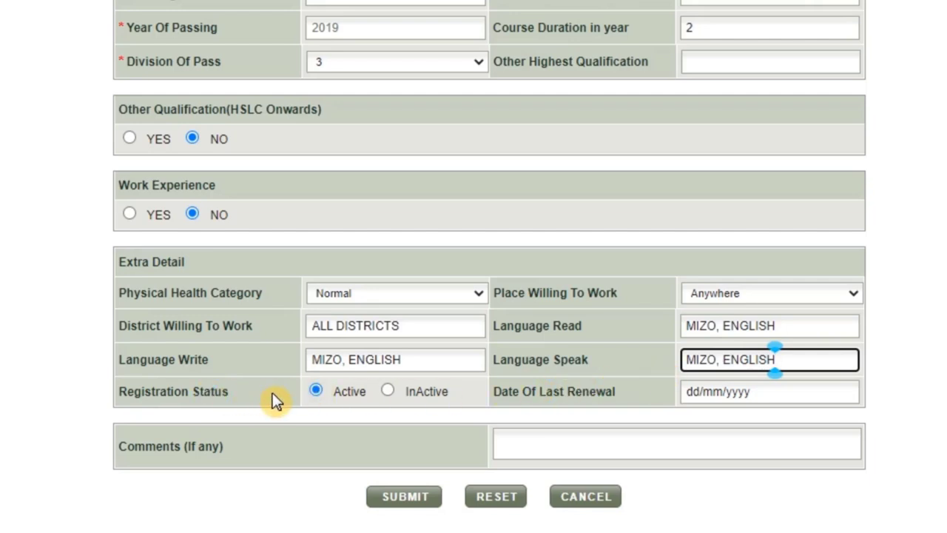
Choose Active as the registration status and leave the date of last renewal and the comments blank.
left_click(339, 398)
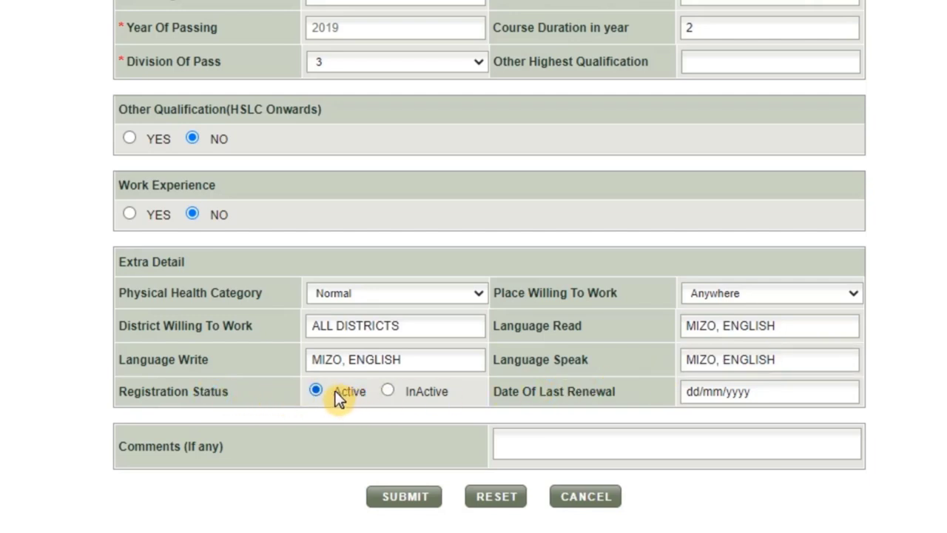
left_click(683, 393)
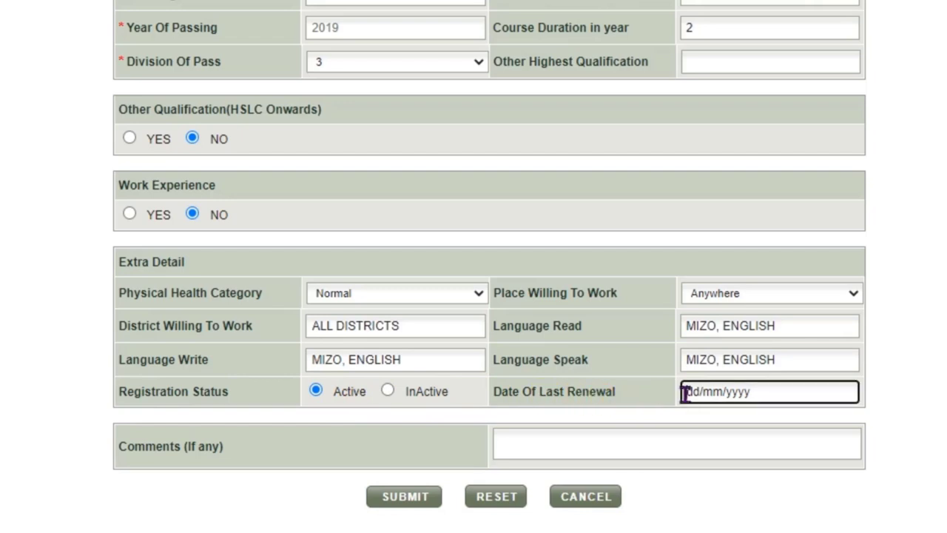
left_click(619, 425)
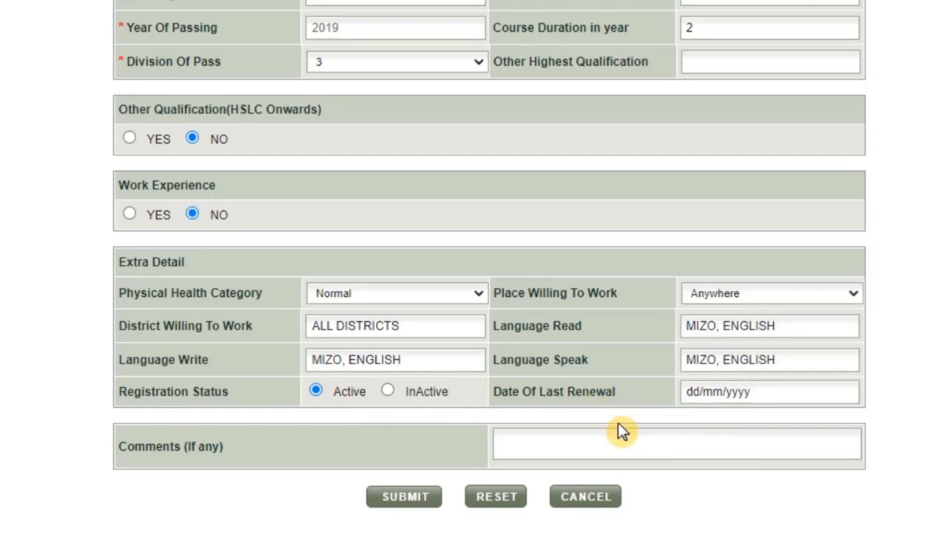
left_click(705, 394)
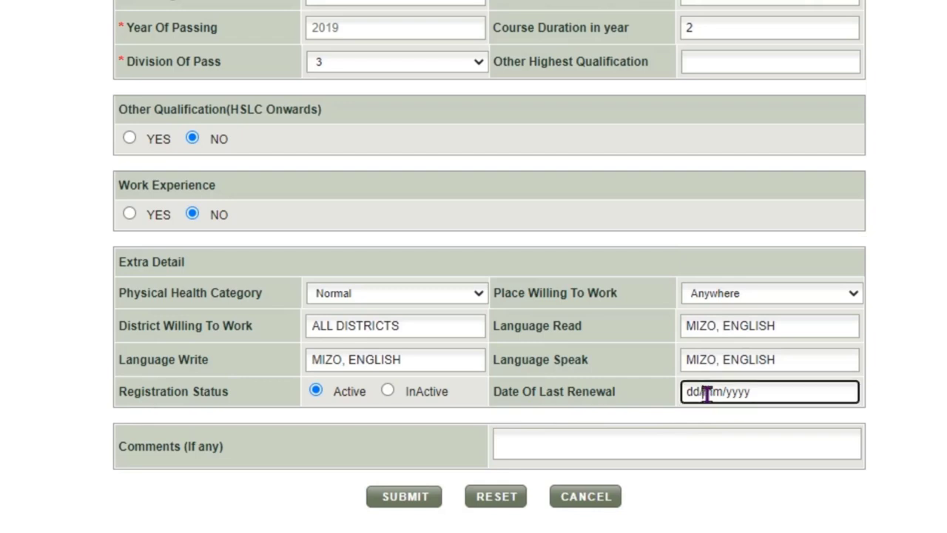
left_click(650, 399)
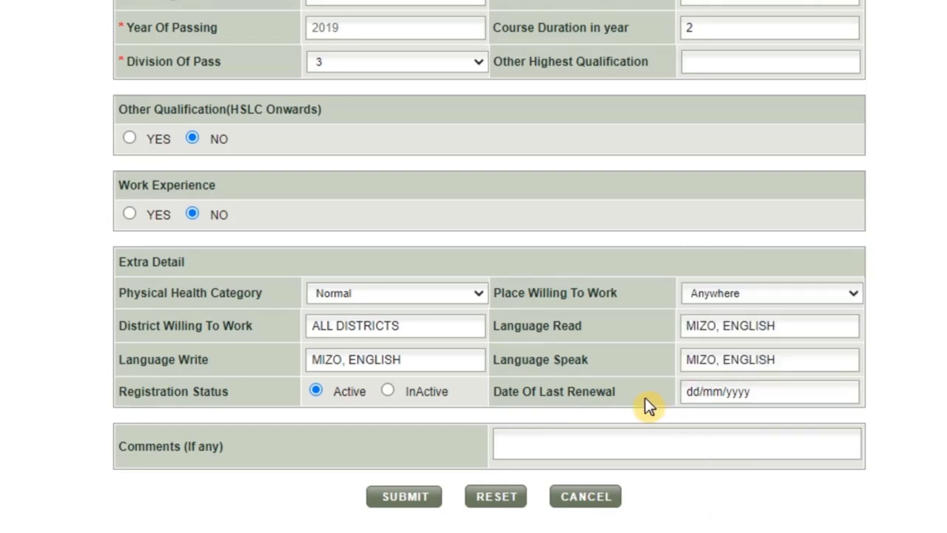
left_click(573, 446)
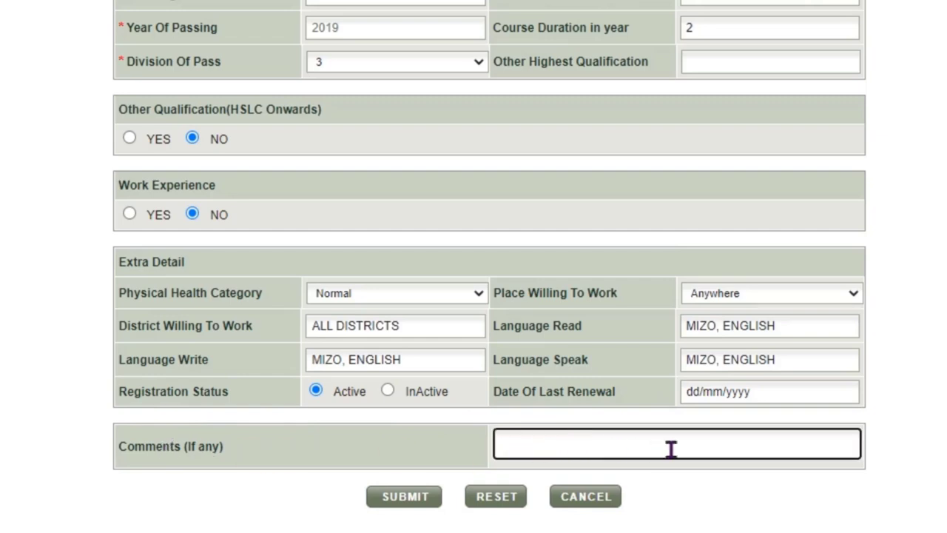
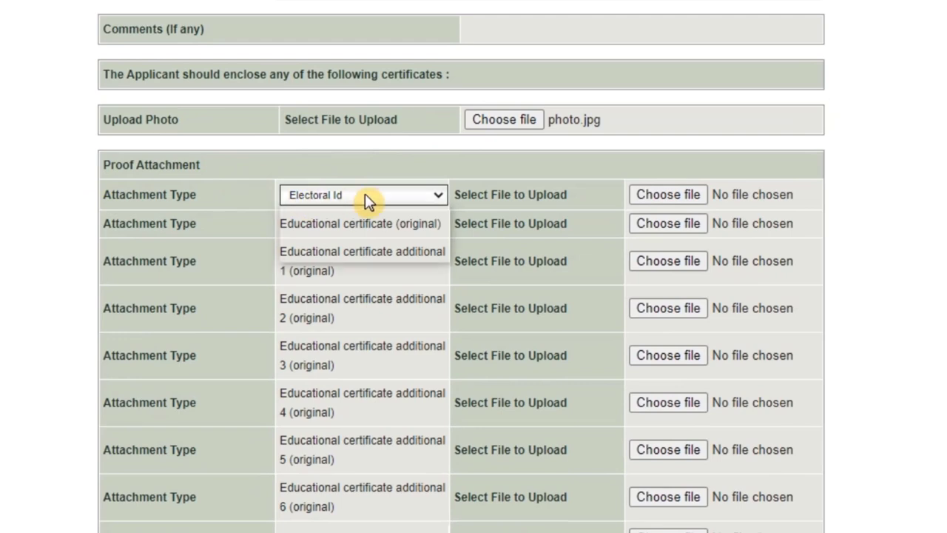
Set the first proof attachment type to Electoral Id and attach the Voter id image to it.
left_click(366, 196)
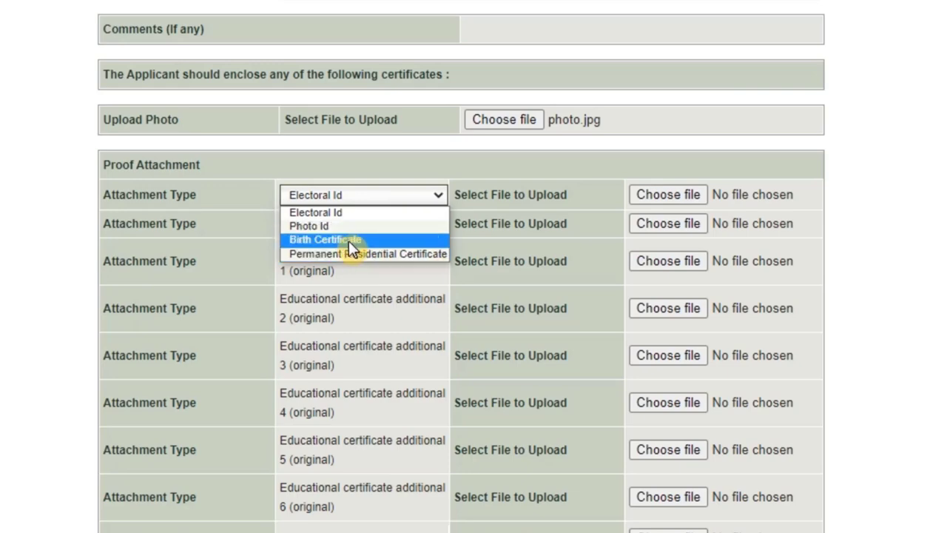
left_click(348, 213)
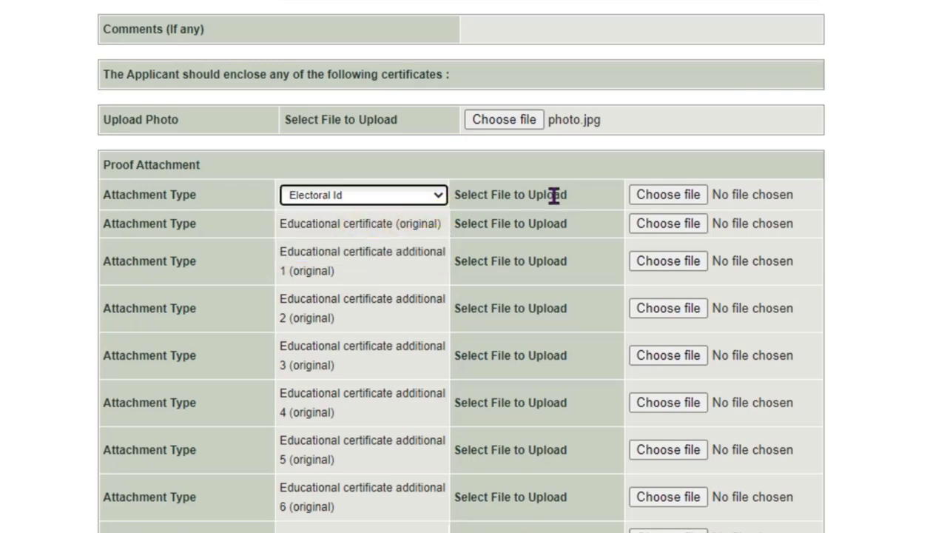
left_click(660, 197)
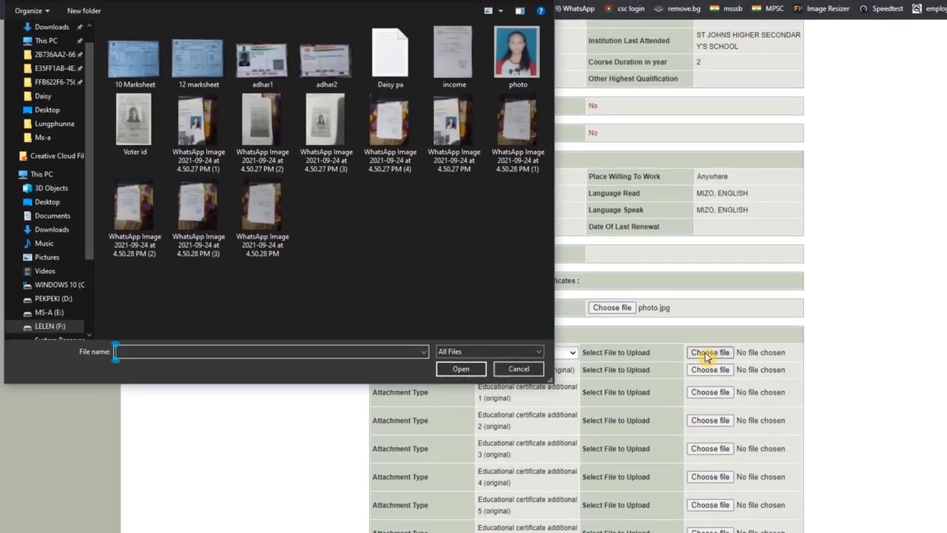
left_click(140, 144)
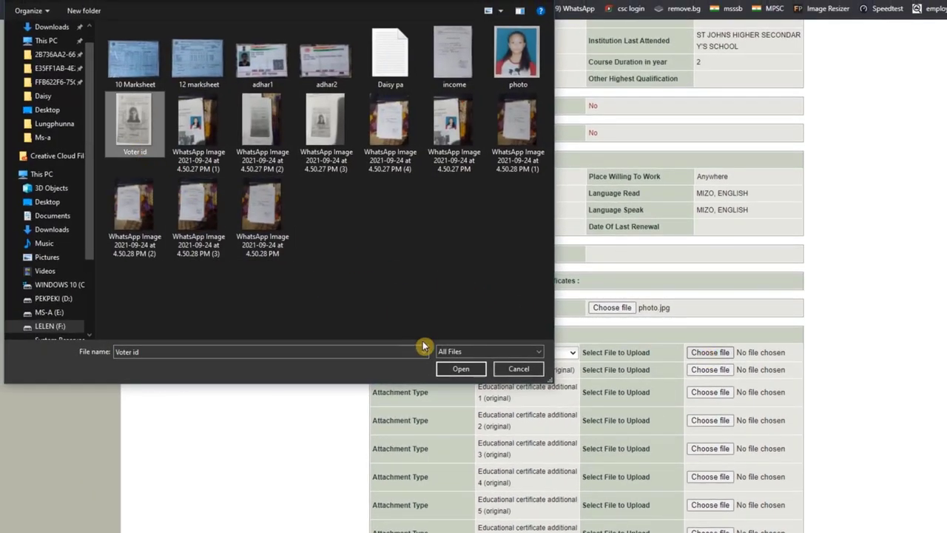
left_click(460, 368)
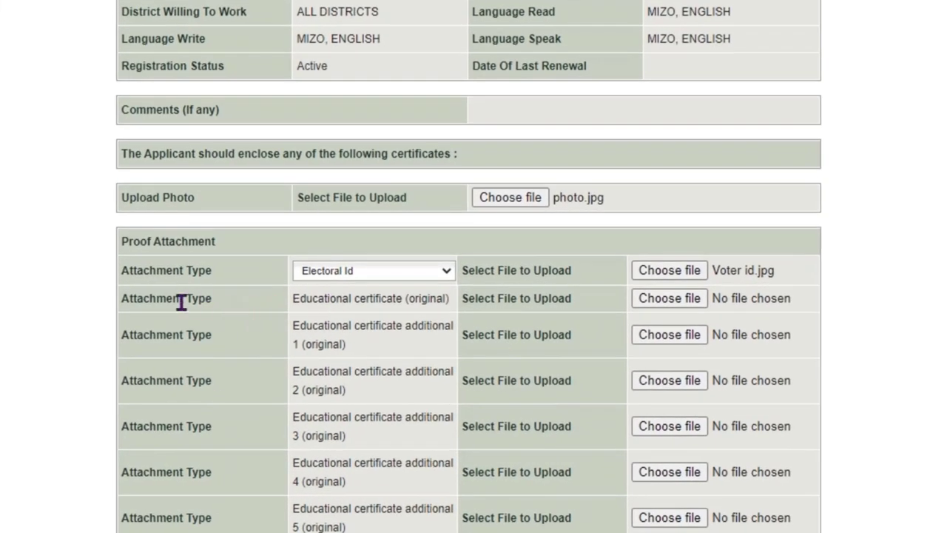
Attach the 12 marksheet image as the original educational certificate.
left_click(669, 299)
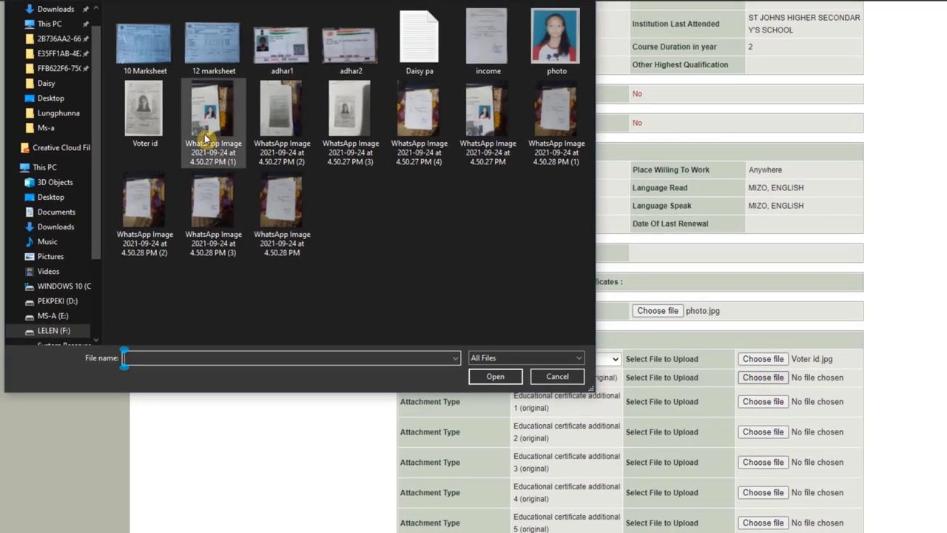
left_click(210, 71)
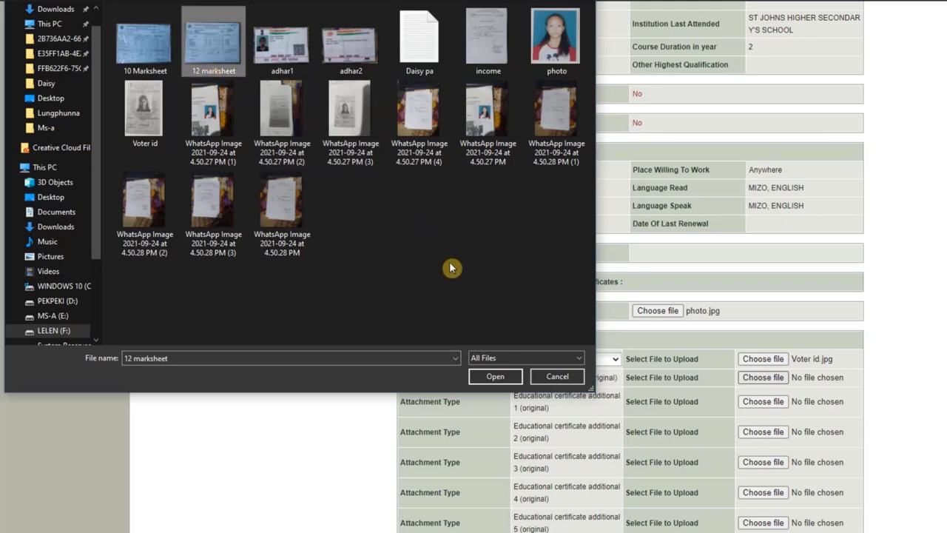
left_click(495, 378)
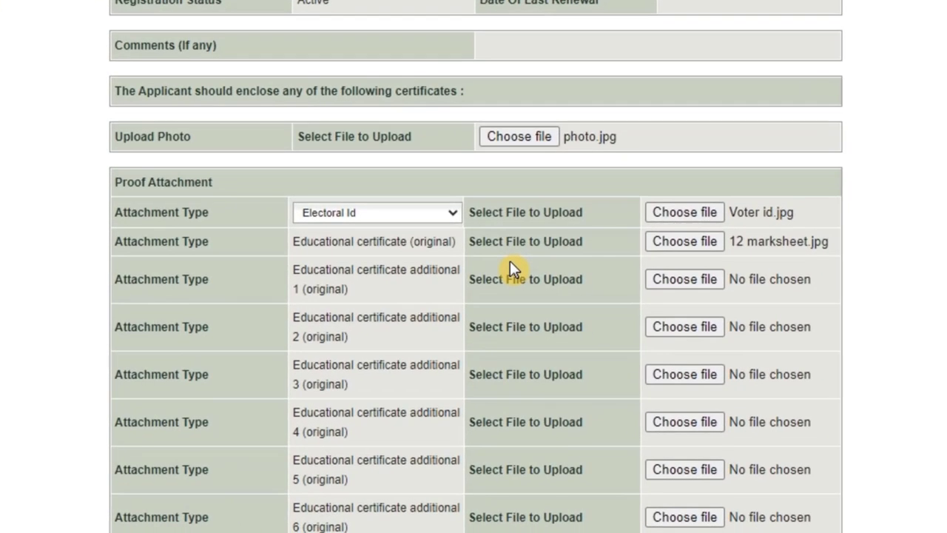
scroll(655, 395, "down", 1)
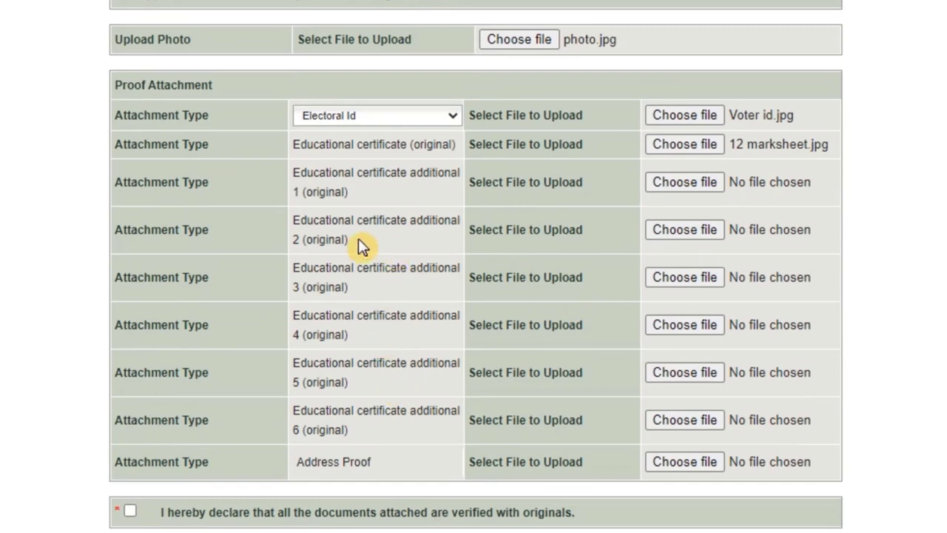
left_click(684, 185)
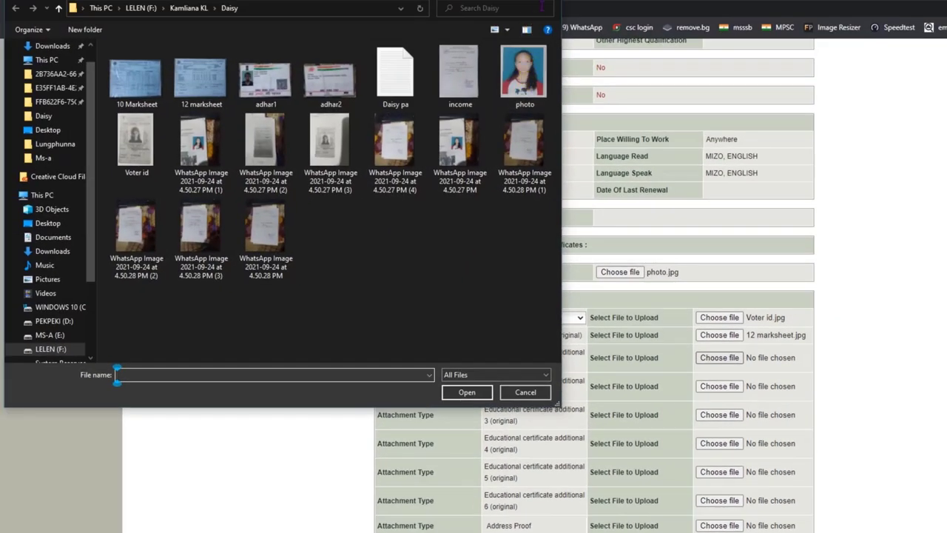
left_click(509, 392)
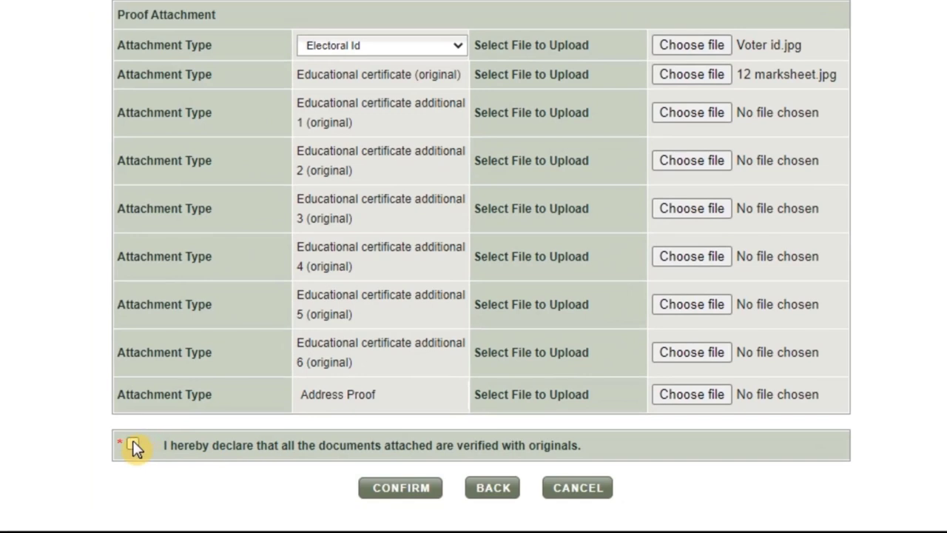
Declare that all attached documents are verified with originals and confirm the enrollment application.
left_click(134, 444)
left_click(409, 491)
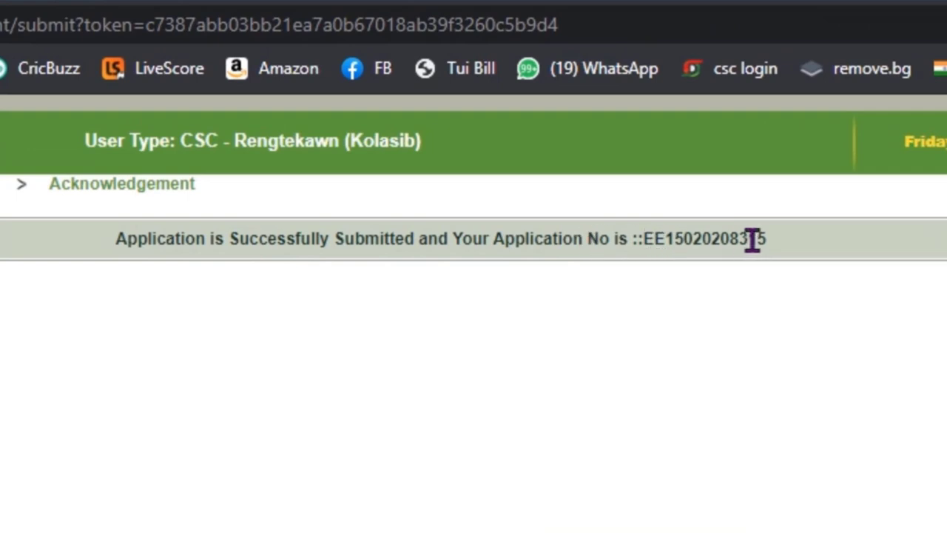
left_click_drag(786, 251, 673, 273)
left_click(675, 289)
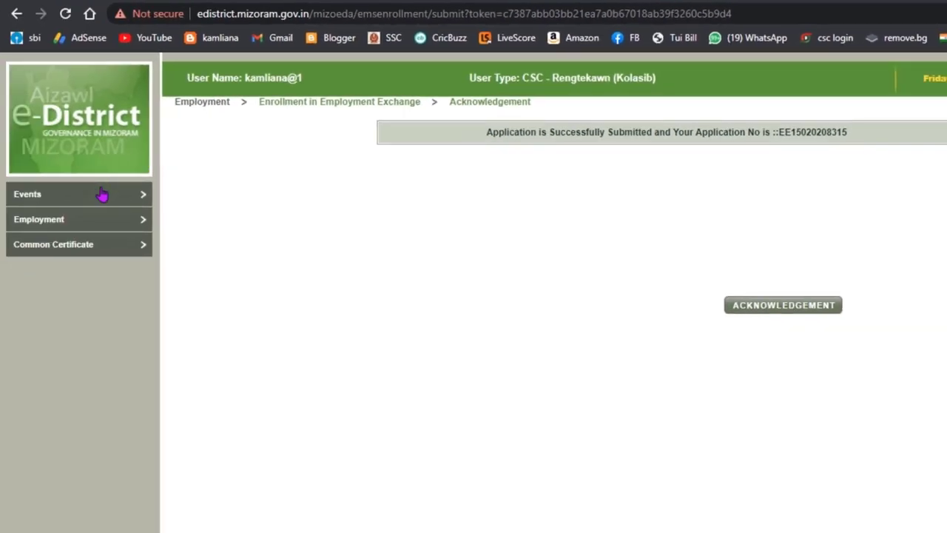
Open the application delivery page under Events and expand the list of Employment services.
left_click(115, 196)
left_click(135, 219)
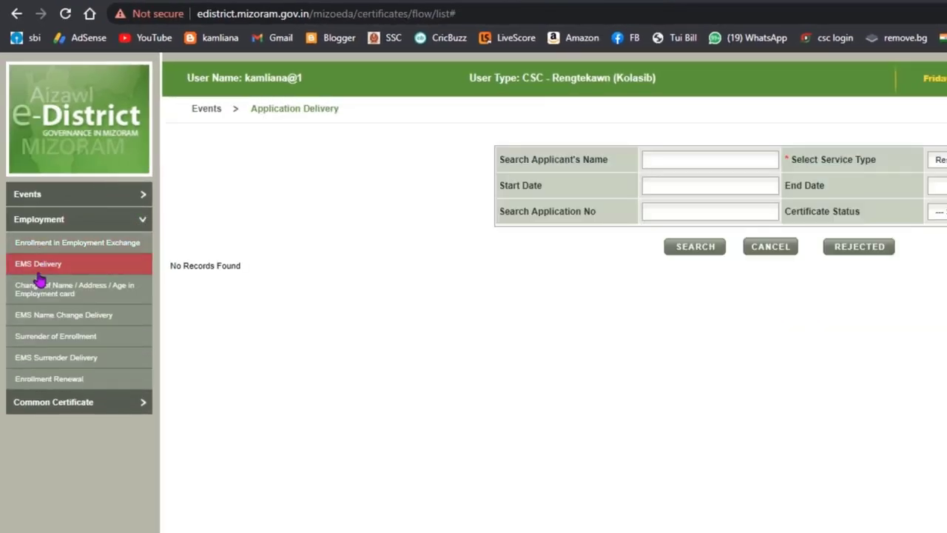